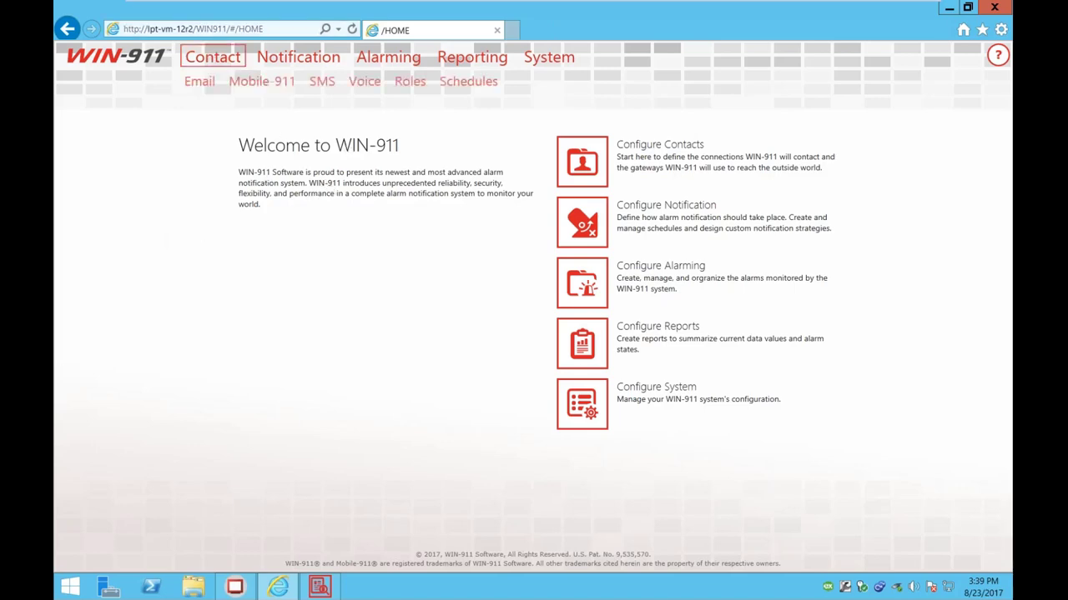
# Step: Review the three existing email connections under Contact > Email, then start a blank new one
pyautogui.click(212, 57)
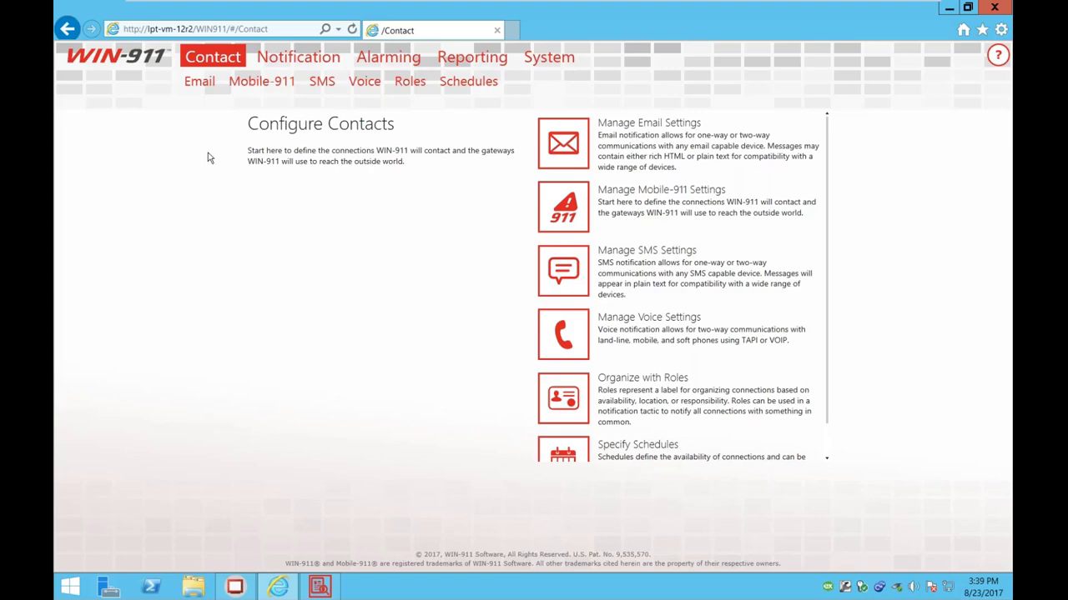
pyautogui.click(200, 81)
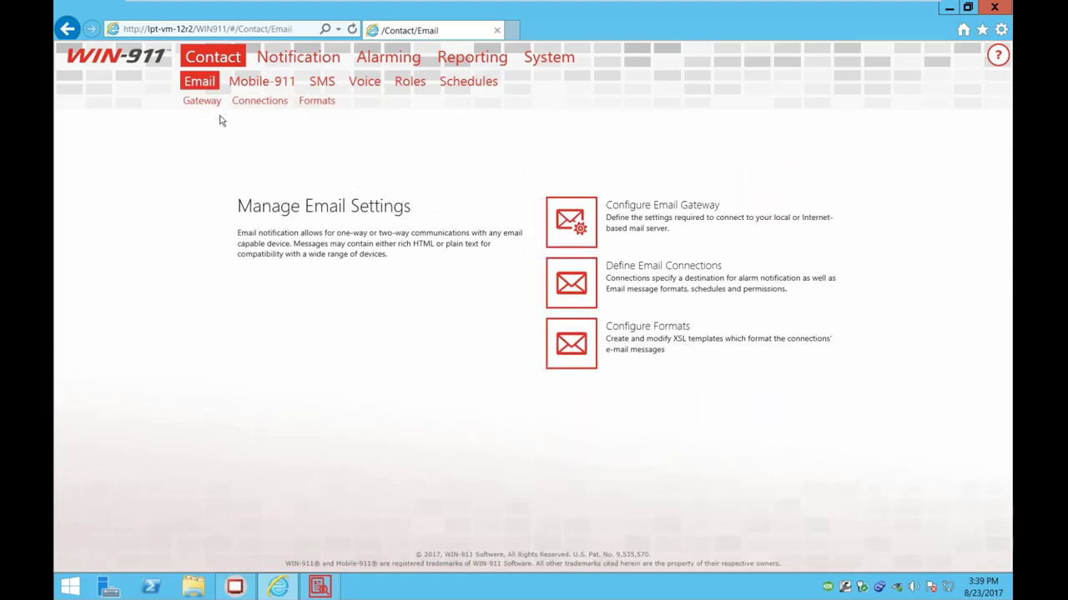
pyautogui.click(259, 101)
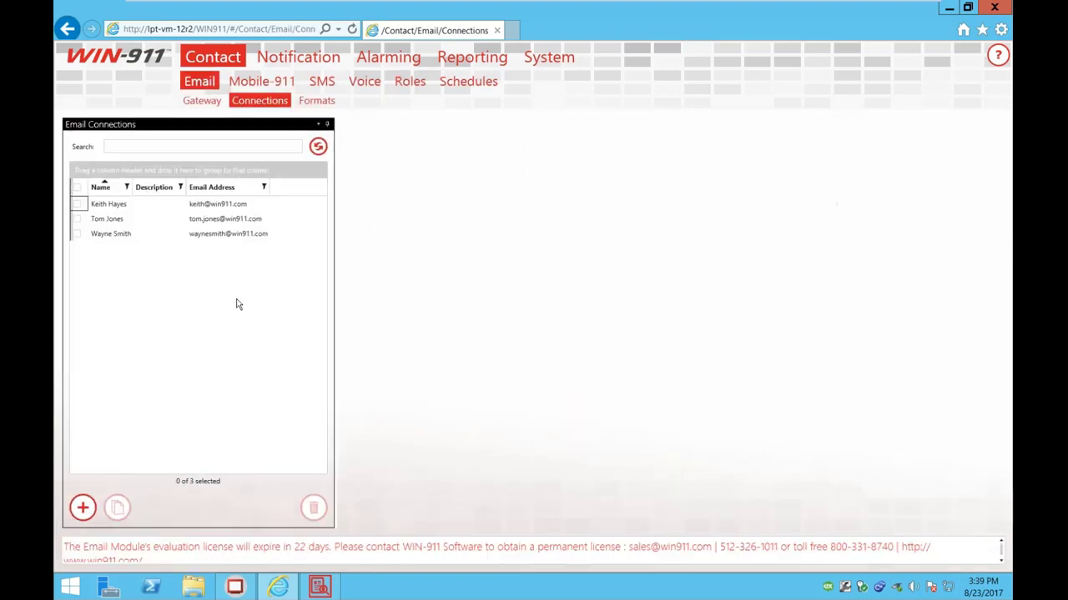
pyautogui.click(110, 205)
pyautogui.click(111, 221)
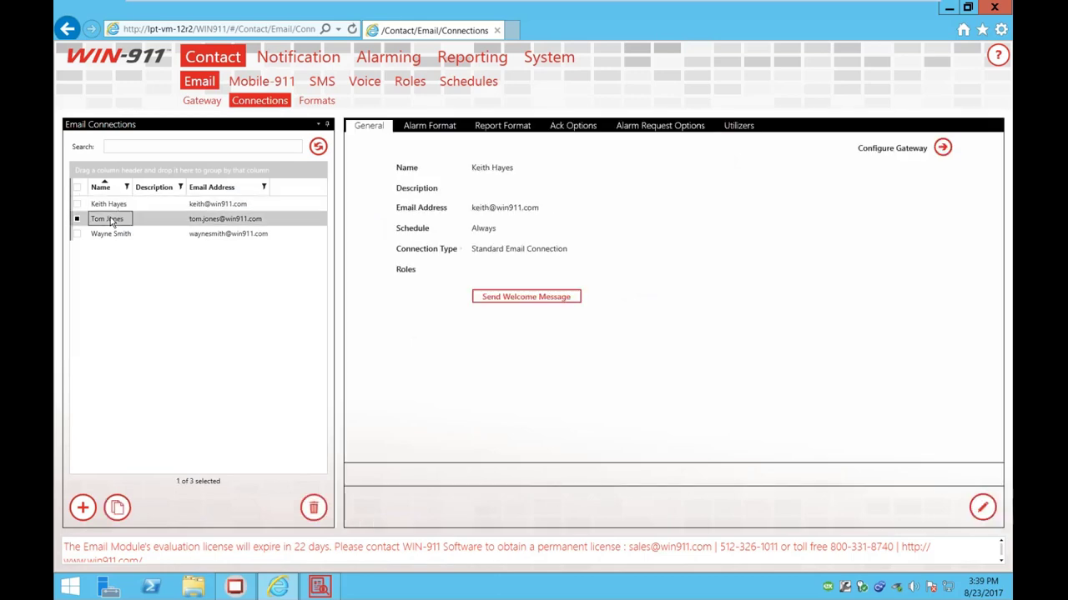
pyautogui.click(83, 508)
# Step: Enter the contact's name and e-mail address, check the Ack Options, and save the connection
pyautogui.click(494, 167)
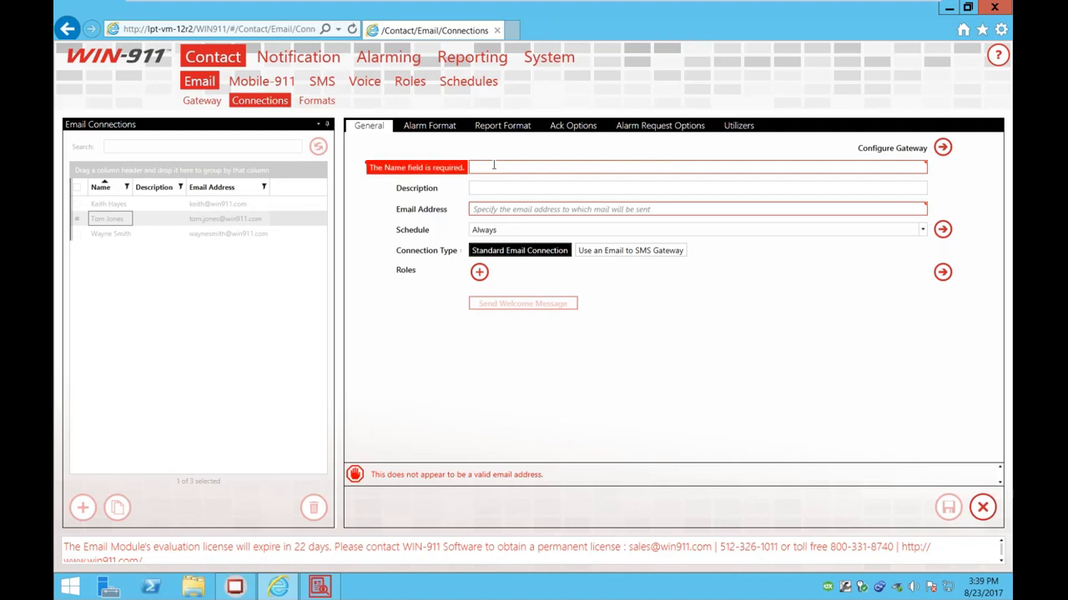
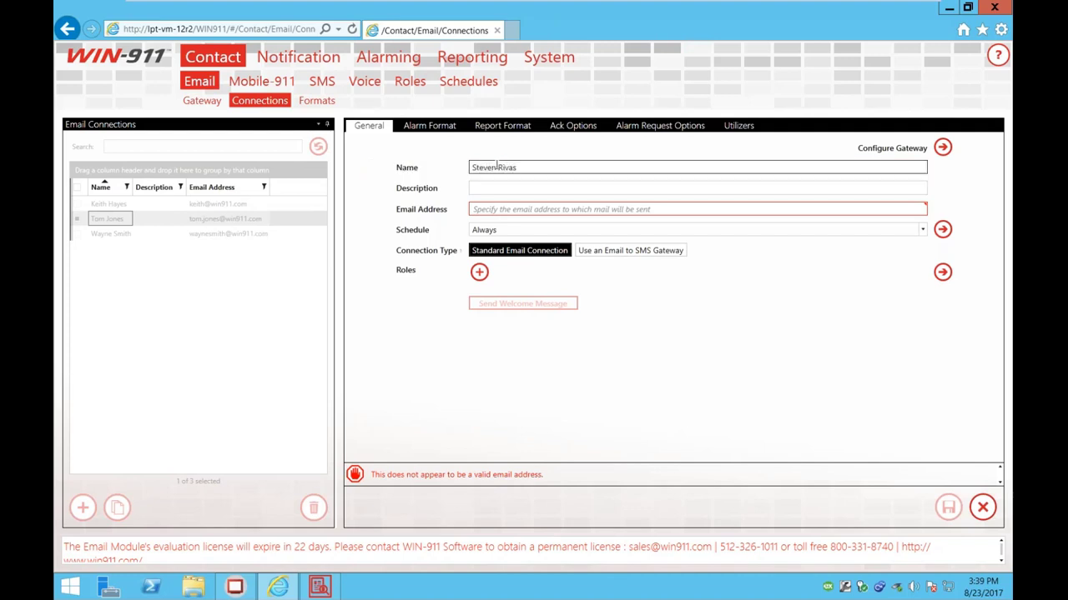
pyautogui.click(571, 209)
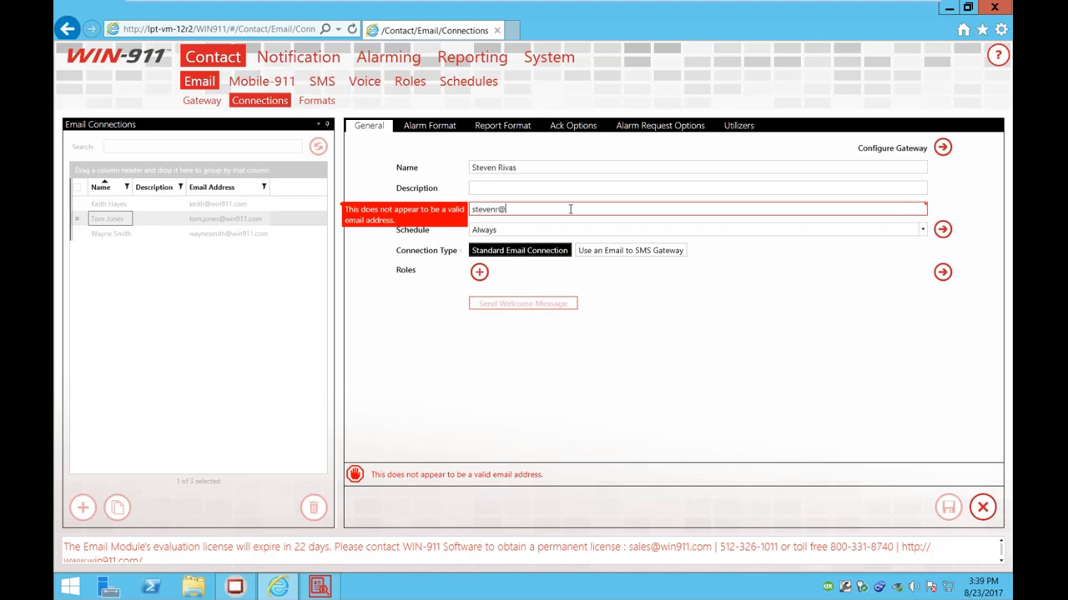
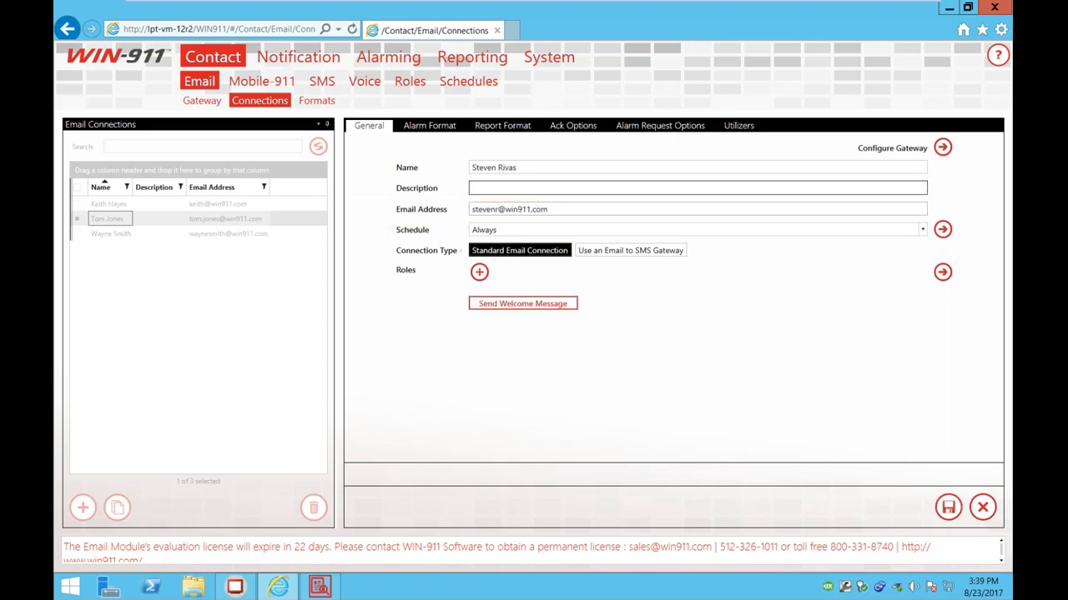
pyautogui.press('Tab')
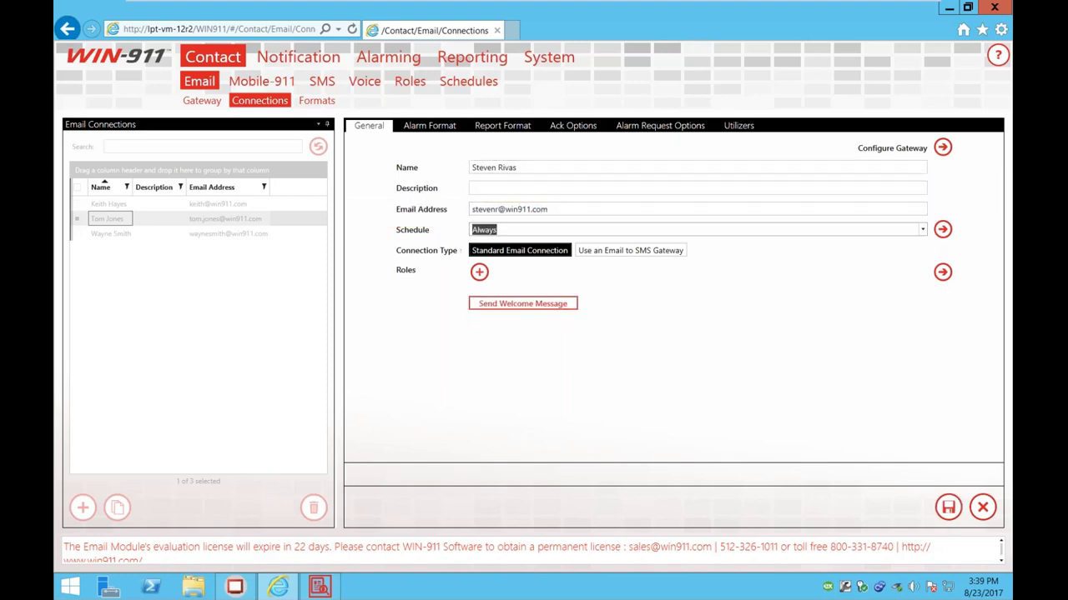
pyautogui.click(570, 127)
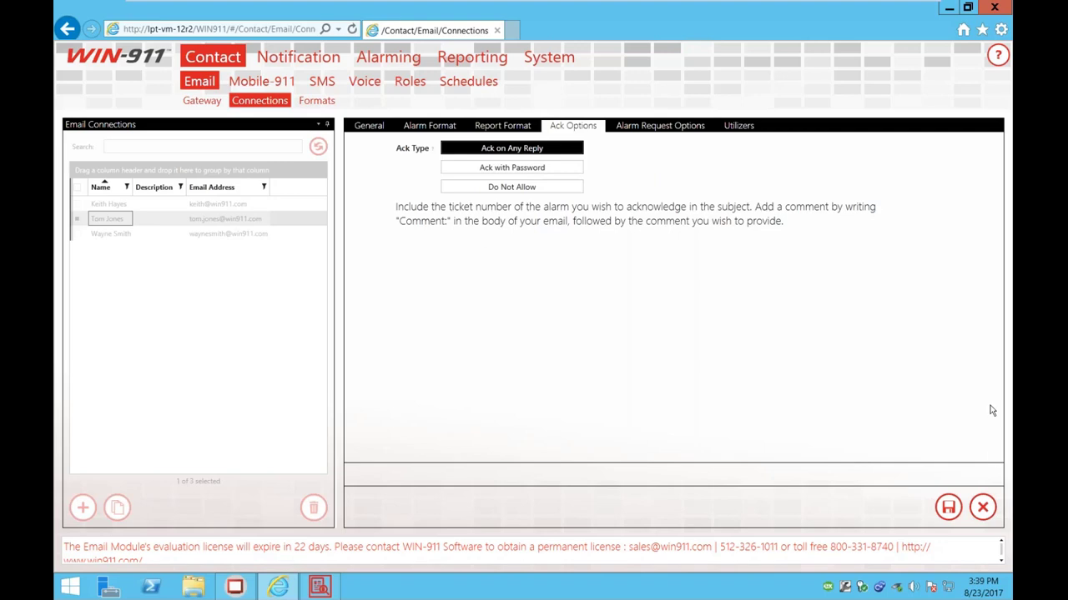
pyautogui.click(949, 507)
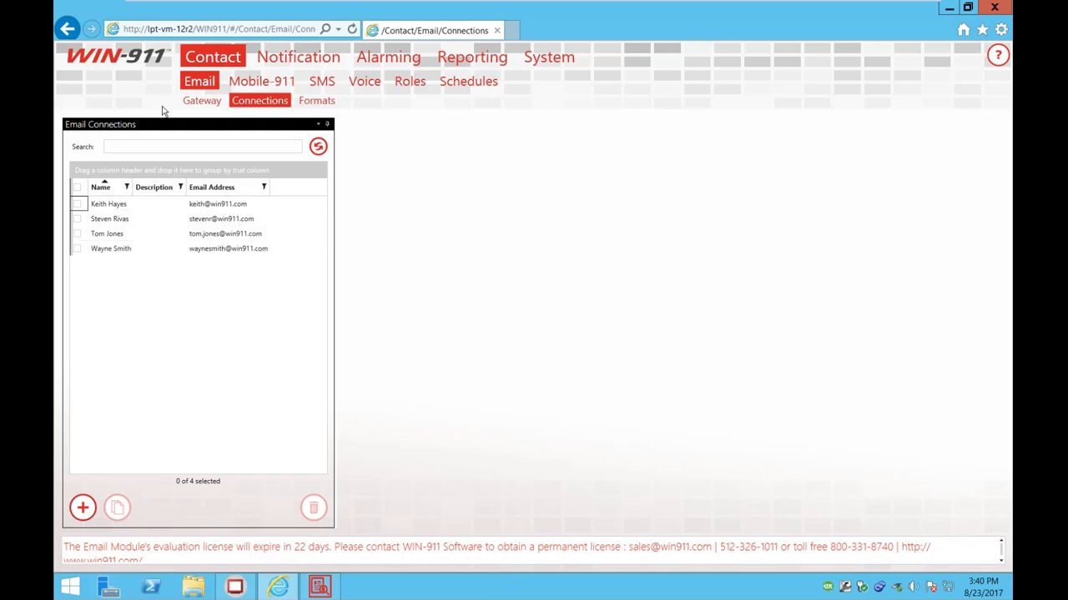
# Step: Create a new basic tactic named 'My Basic Tactic'
pyautogui.click(301, 60)
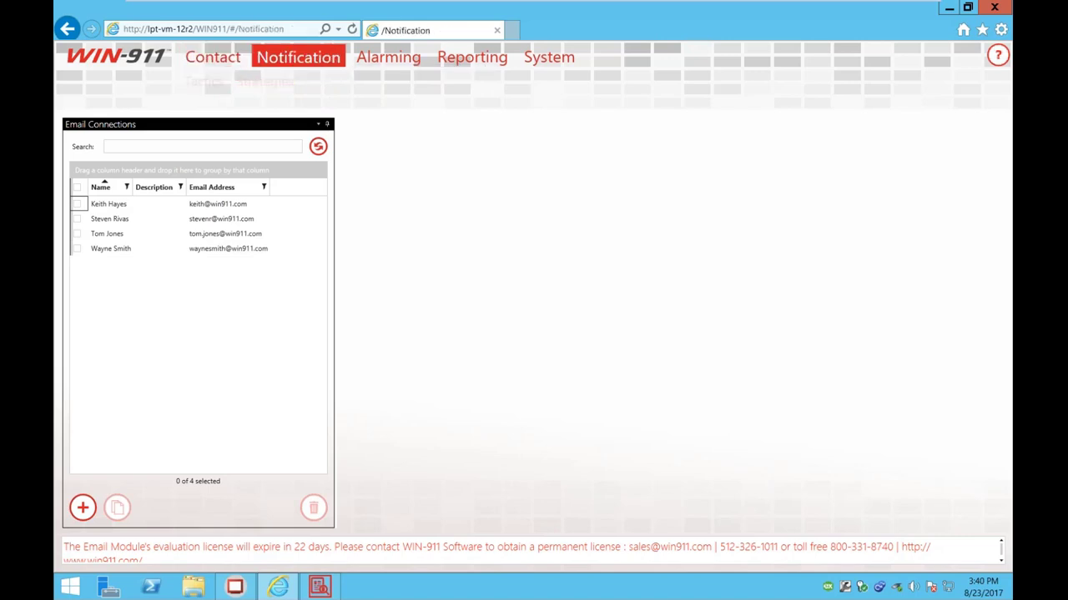
pyautogui.click(203, 82)
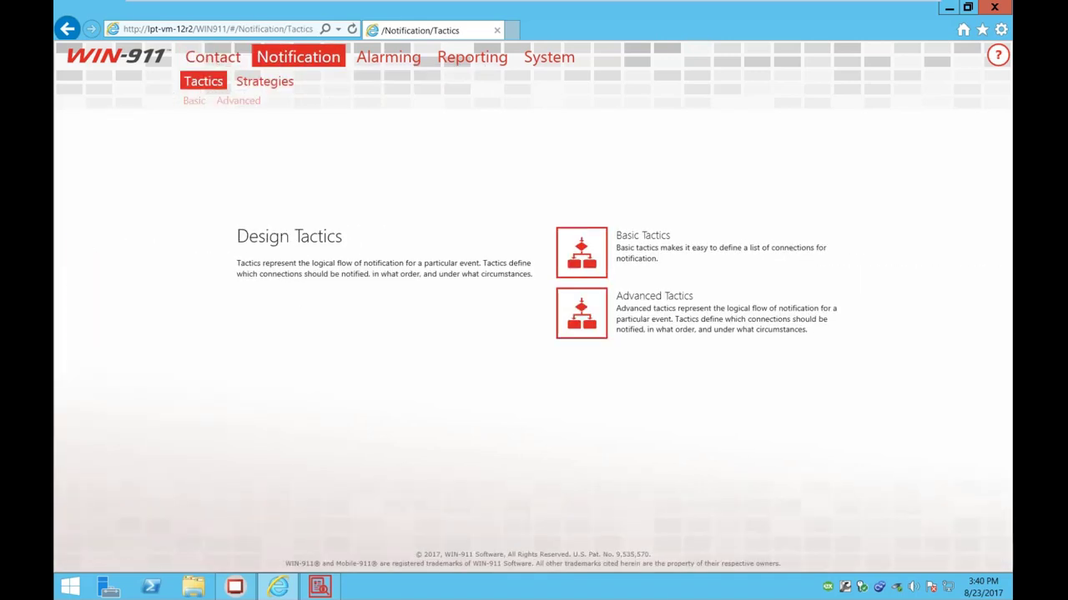
pyautogui.click(193, 101)
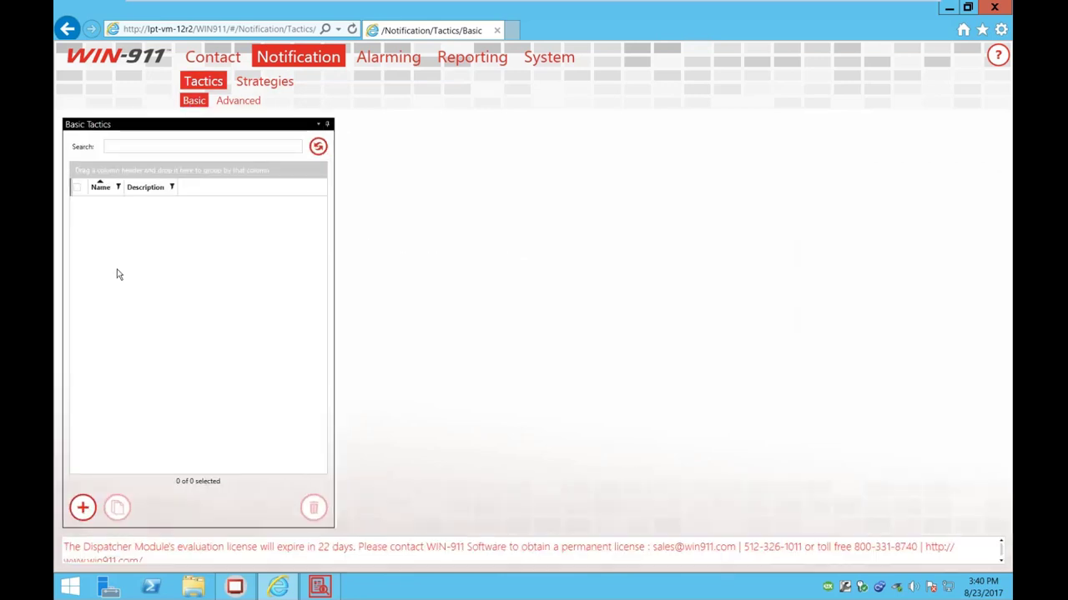
pyautogui.click(82, 507)
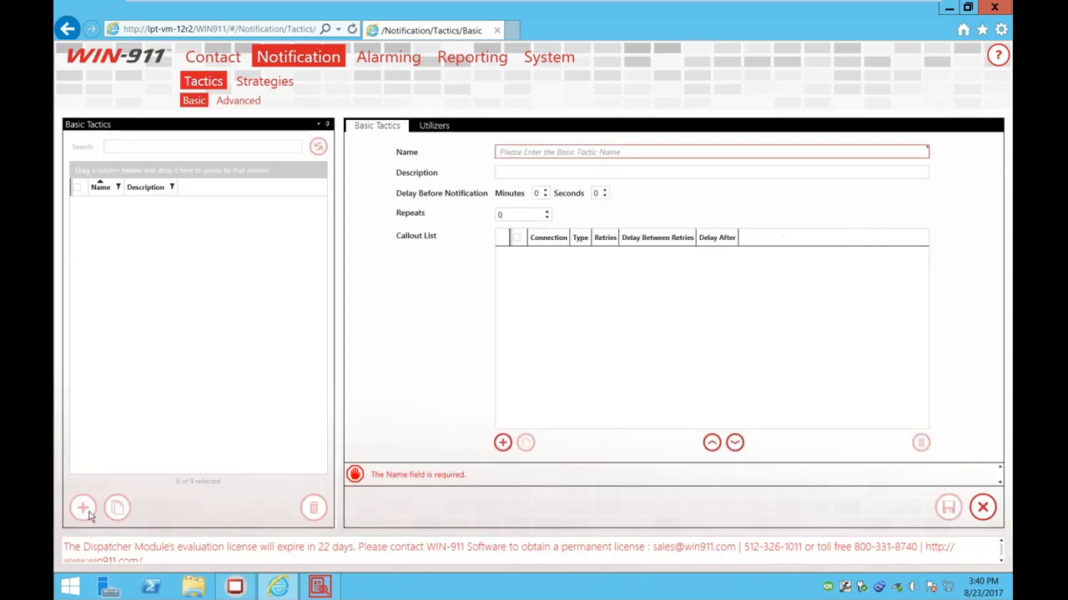
pyautogui.click(533, 151)
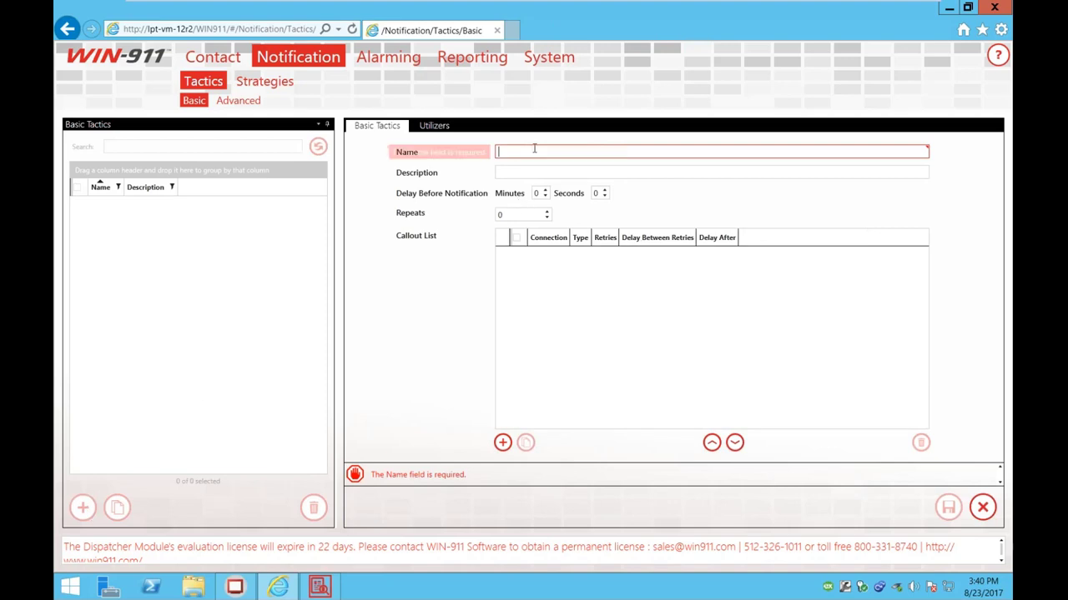
pyautogui.write('My ')
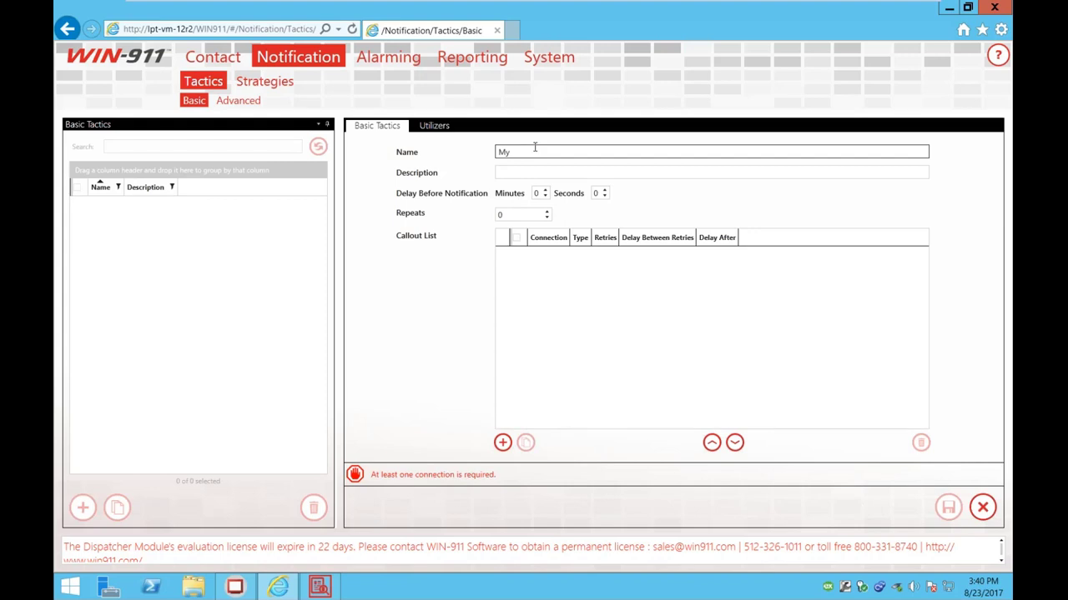
pyautogui.write('Basic Tactic')
pyautogui.press('Tab')
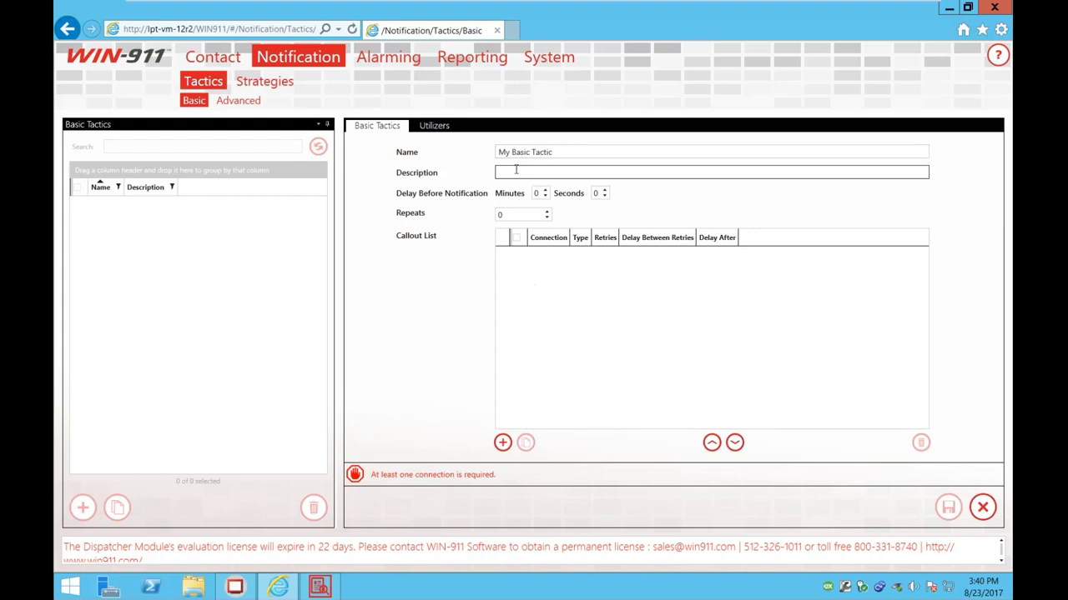
# Step: Add all four email connections to the callout list, move the last to the top, and save
pyautogui.click(530, 279)
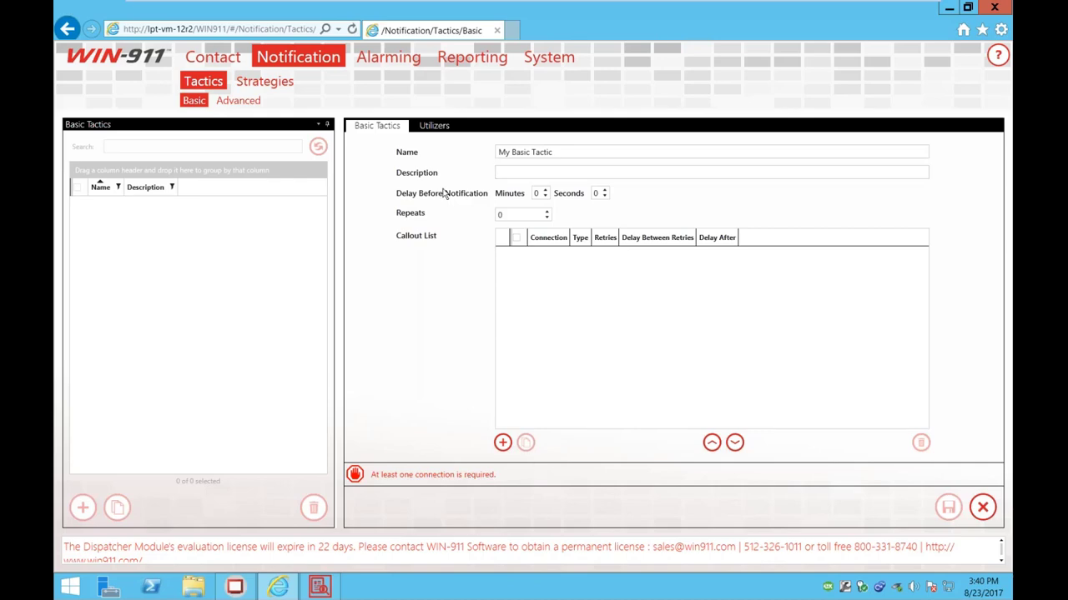
pyautogui.click(502, 442)
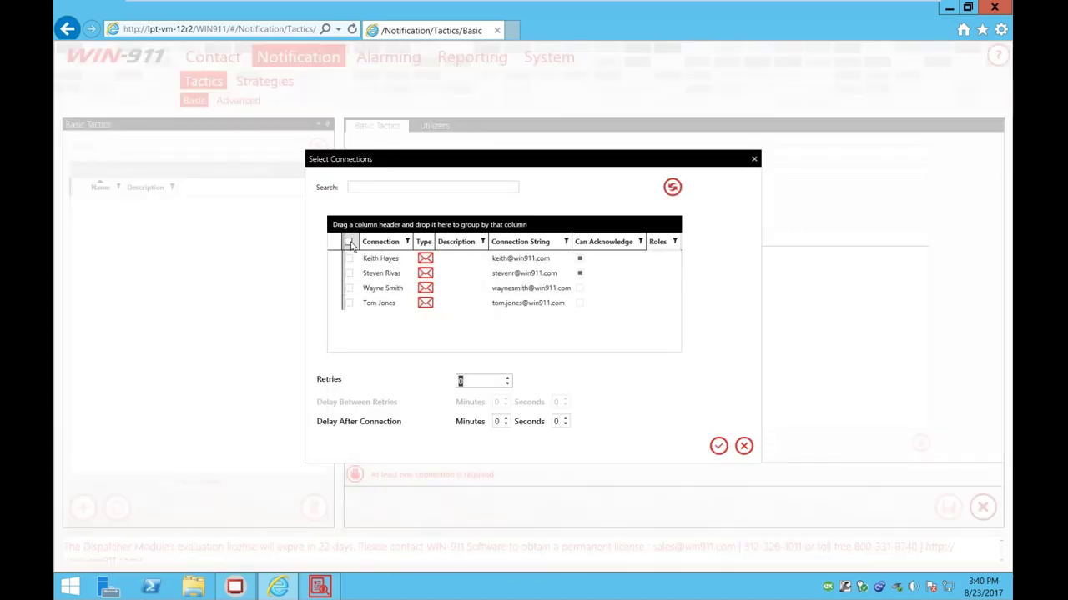
pyautogui.click(349, 242)
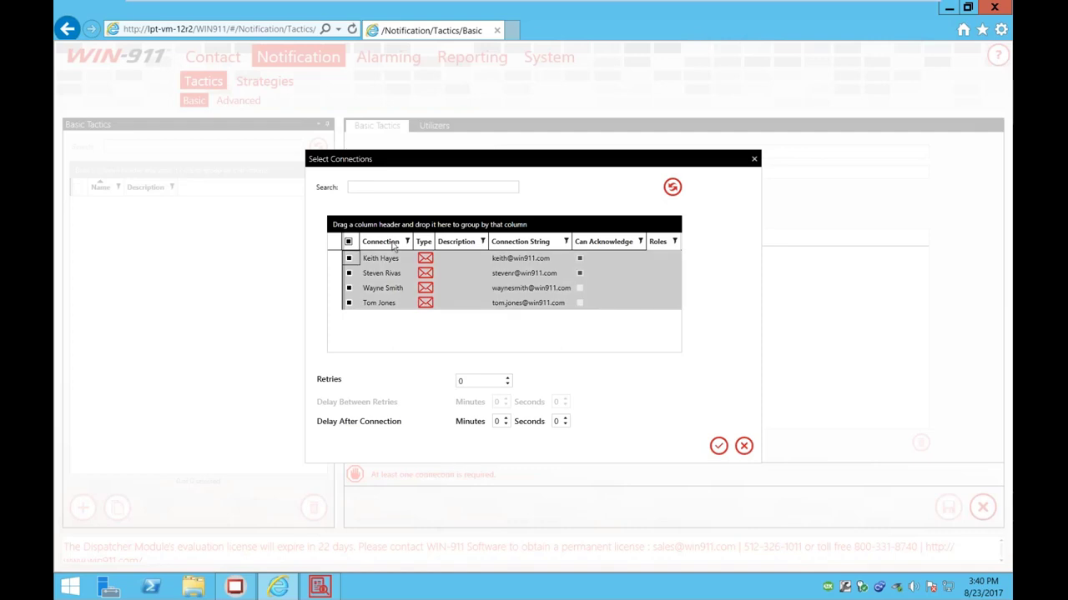
pyautogui.click(716, 446)
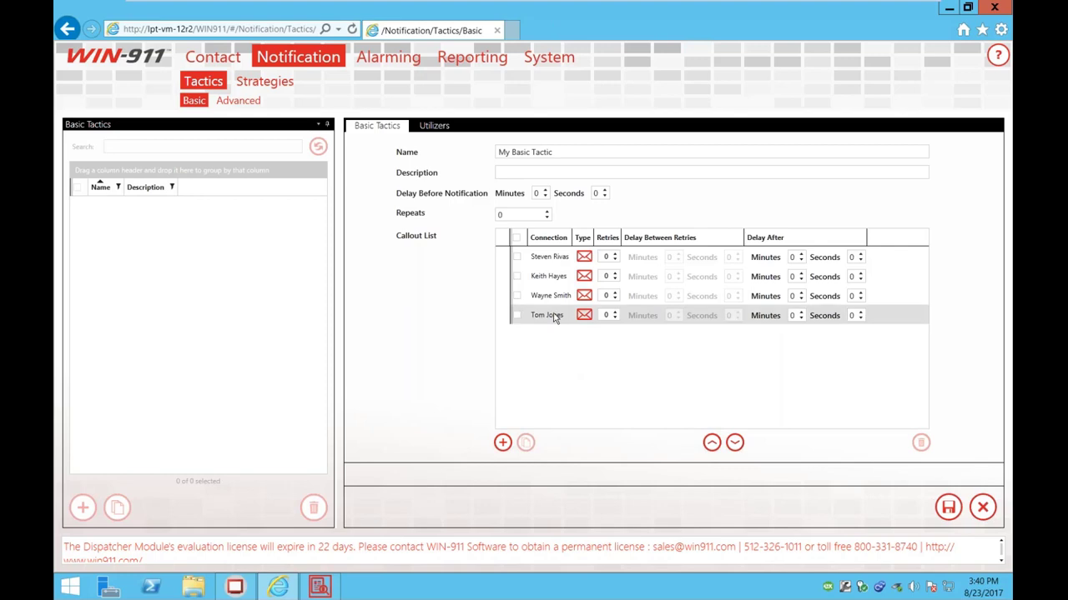
pyautogui.click(554, 316)
pyautogui.click(712, 443)
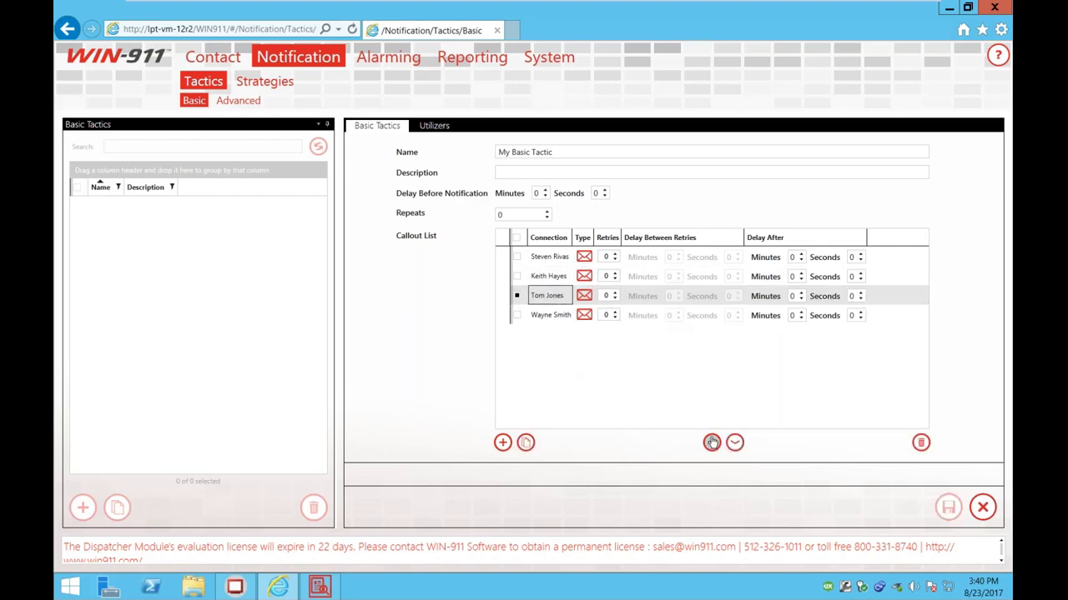
pyautogui.click(711, 443)
pyautogui.click(711, 443)
pyautogui.keyDown('ctrl'); pyautogui.click(541, 277); pyautogui.keyUp('ctrl')
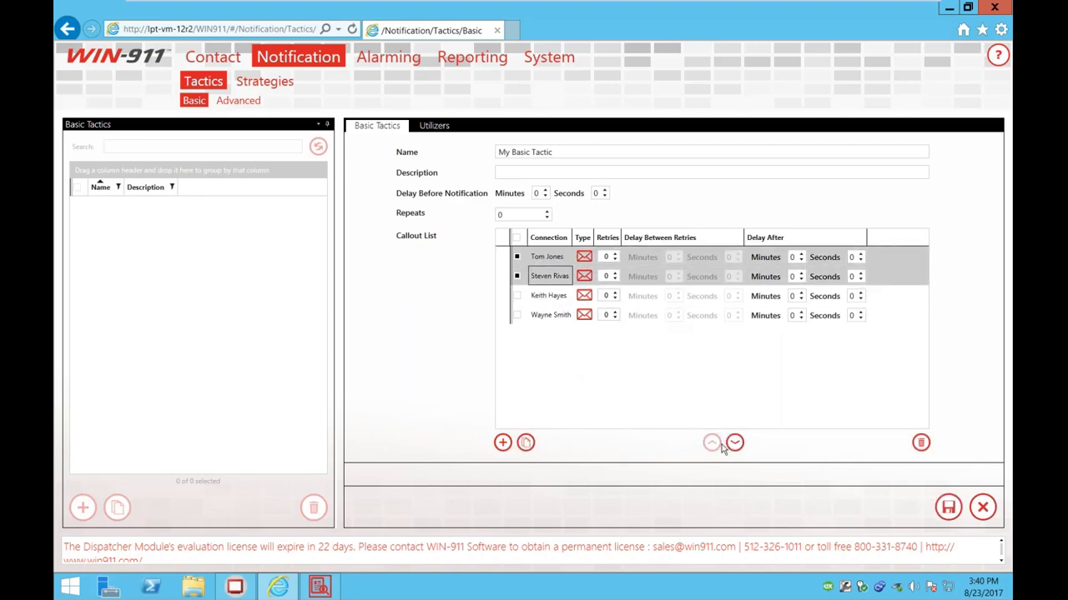
pyautogui.click(518, 279)
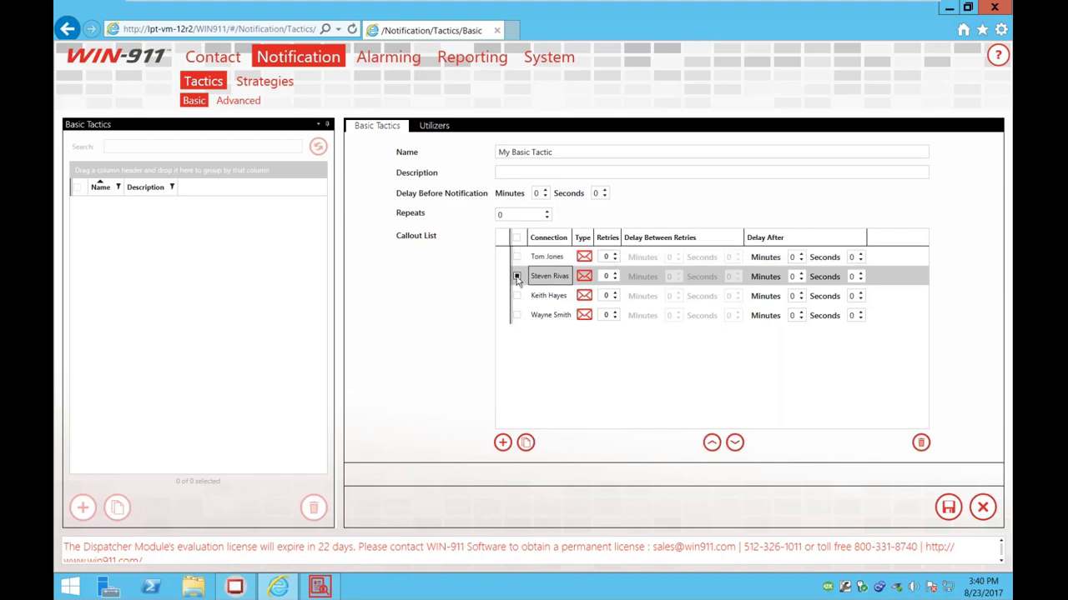
pyautogui.click(518, 278)
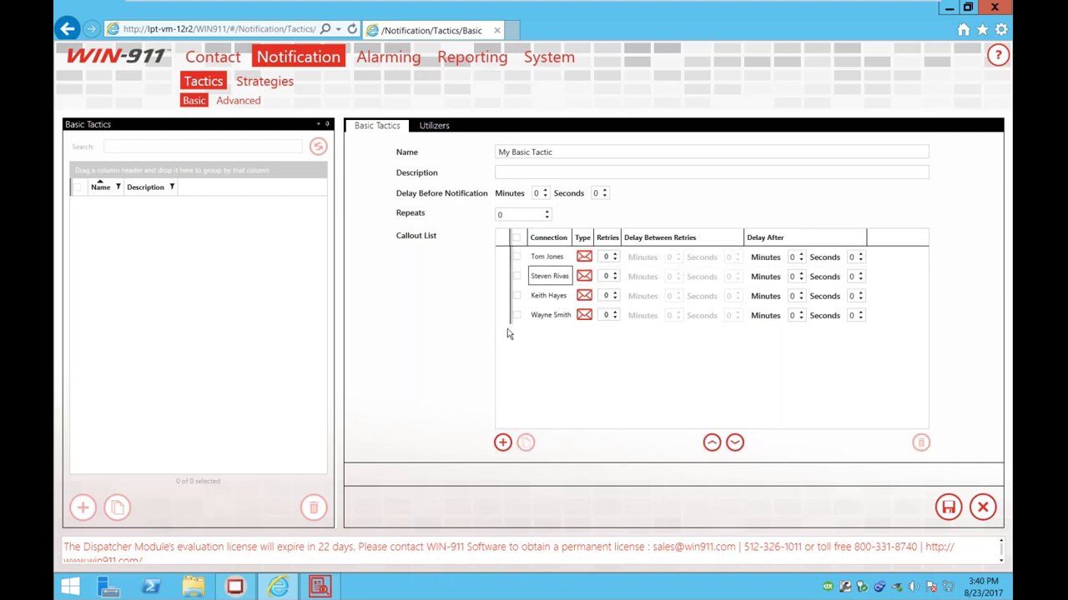
pyautogui.click(948, 508)
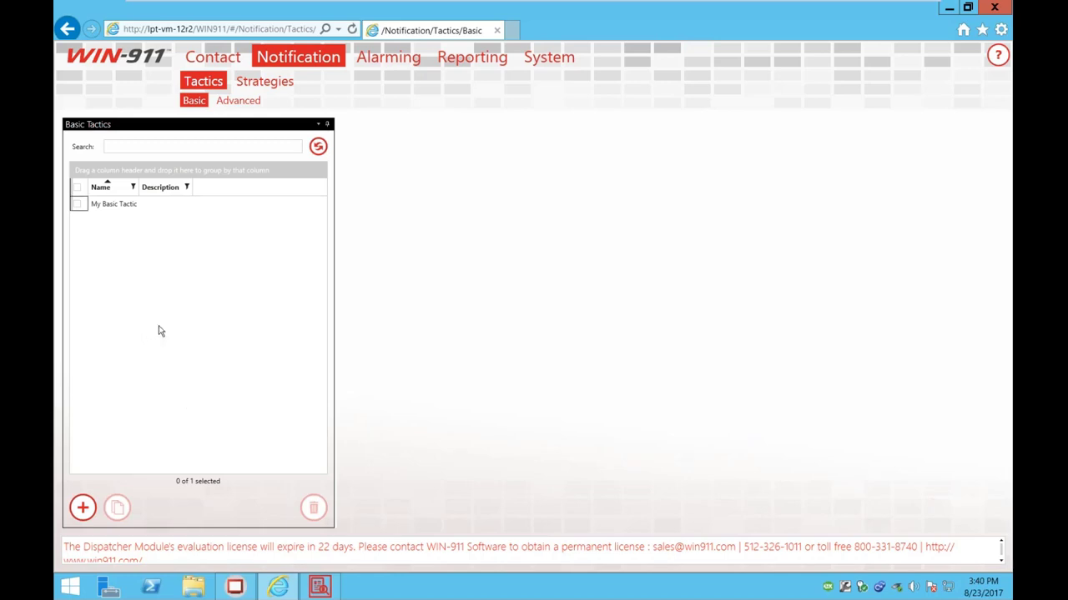
# Step: Create a new notification strategy named 'My Basic Strategy'
pyautogui.click(281, 86)
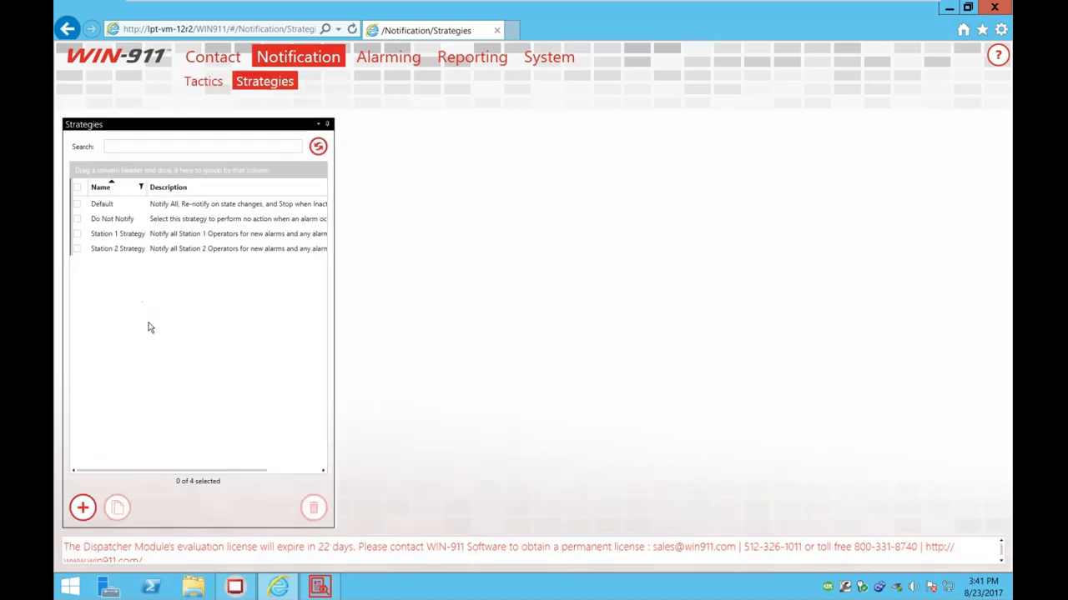
pyautogui.click(83, 507)
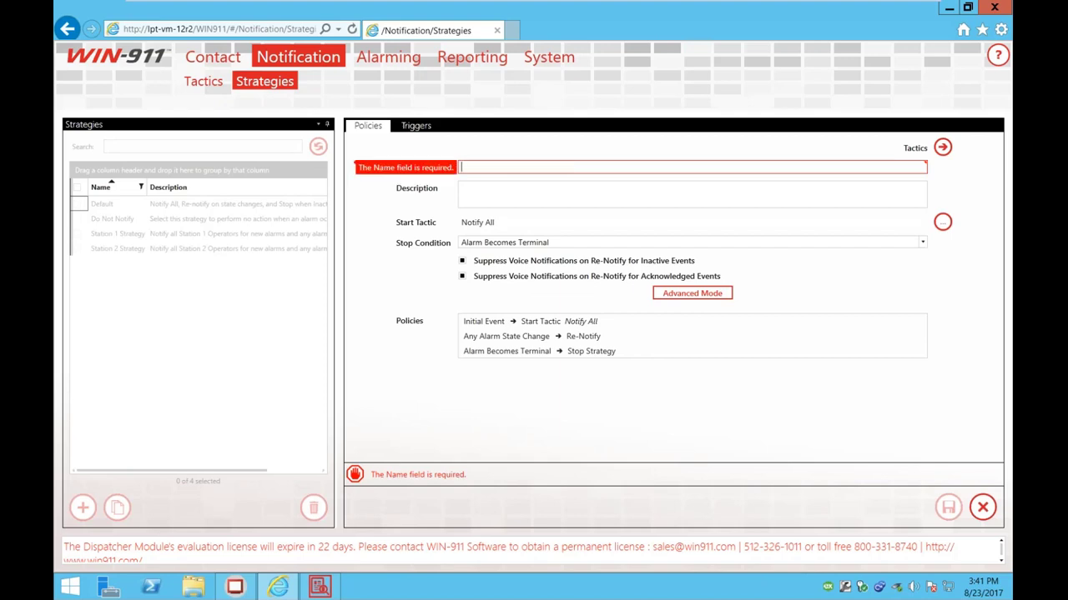
pyautogui.write('MY B')
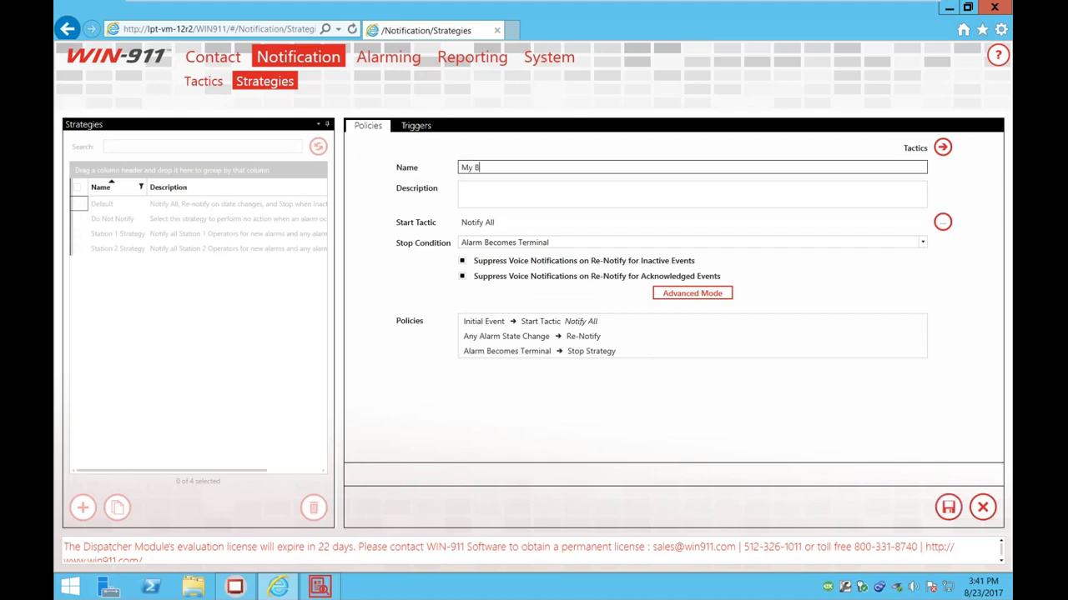
pyautogui.write('asic Strate')
pyautogui.write('gy')
pyautogui.press('Tab')
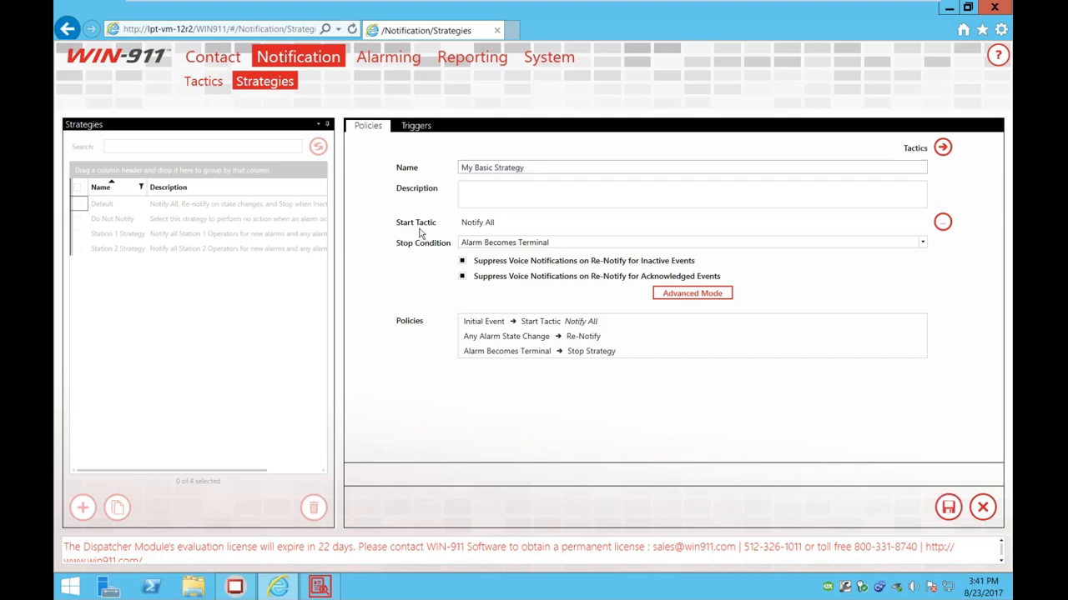
pyautogui.press('Tab')
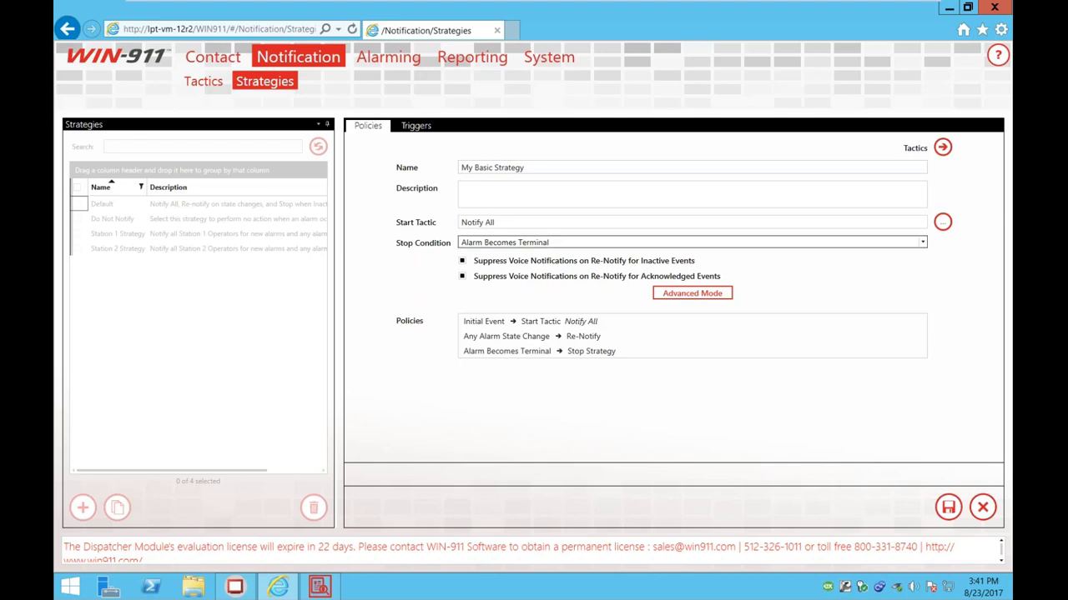
# Step: Set My Basic Tactic as the start tactic, review the stop condition, and save the strategy
pyautogui.click(941, 222)
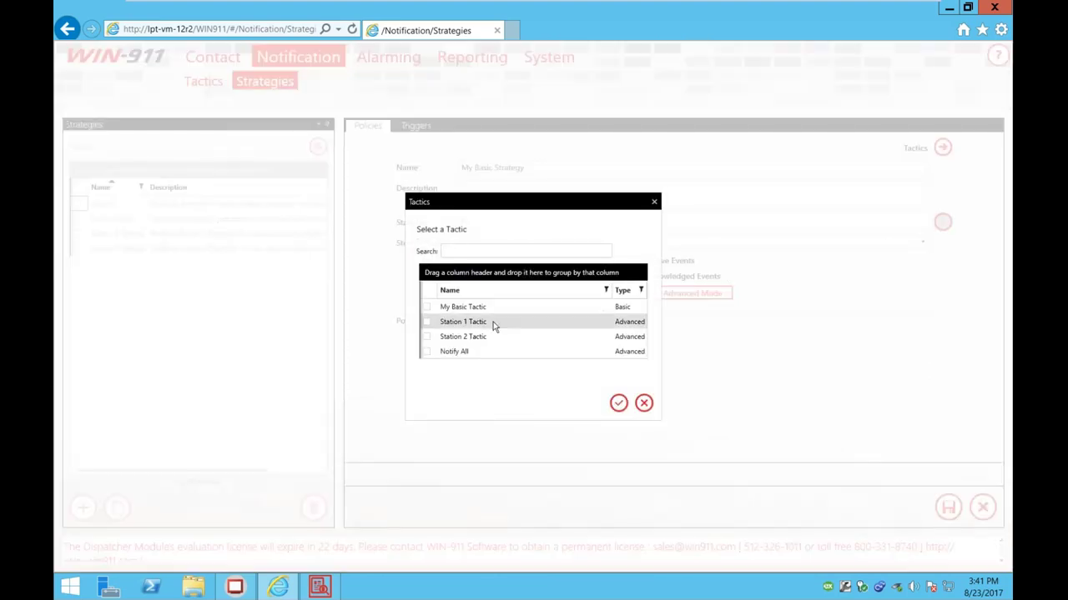
pyautogui.click(427, 308)
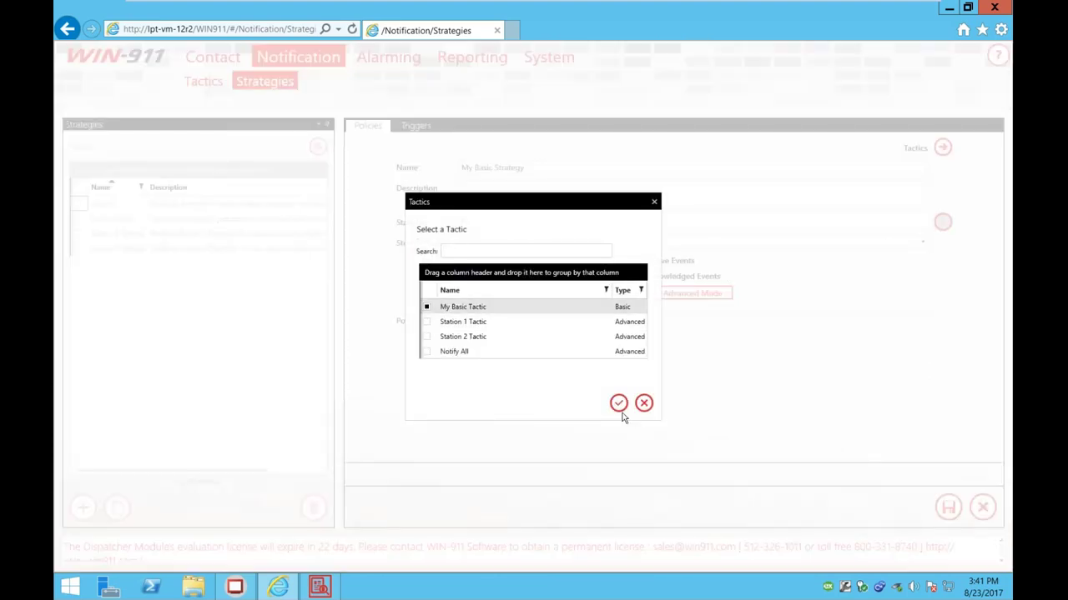
pyautogui.click(618, 403)
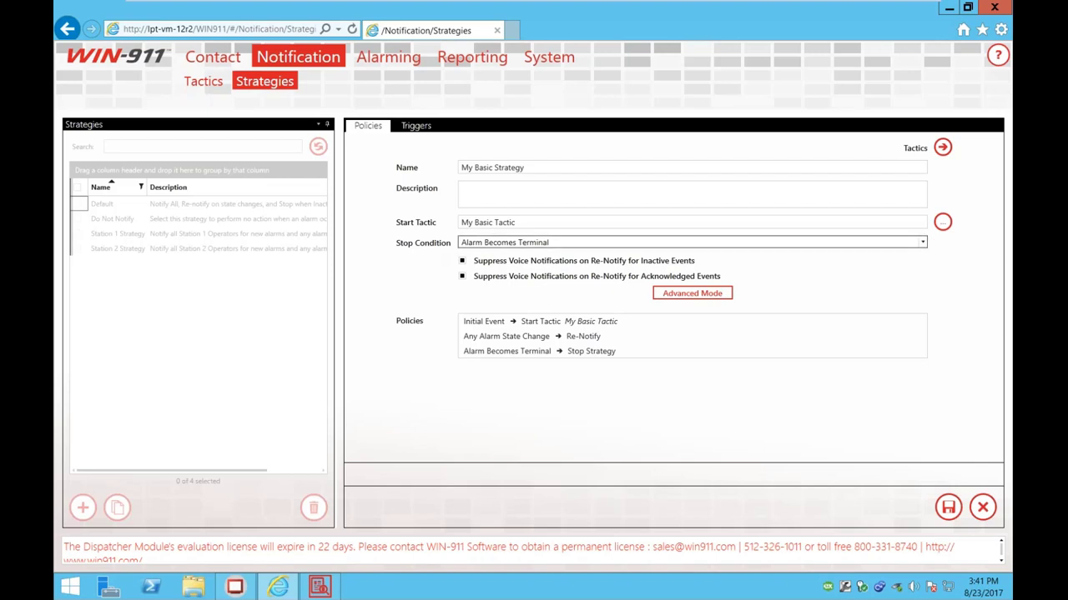
pyautogui.click(478, 243)
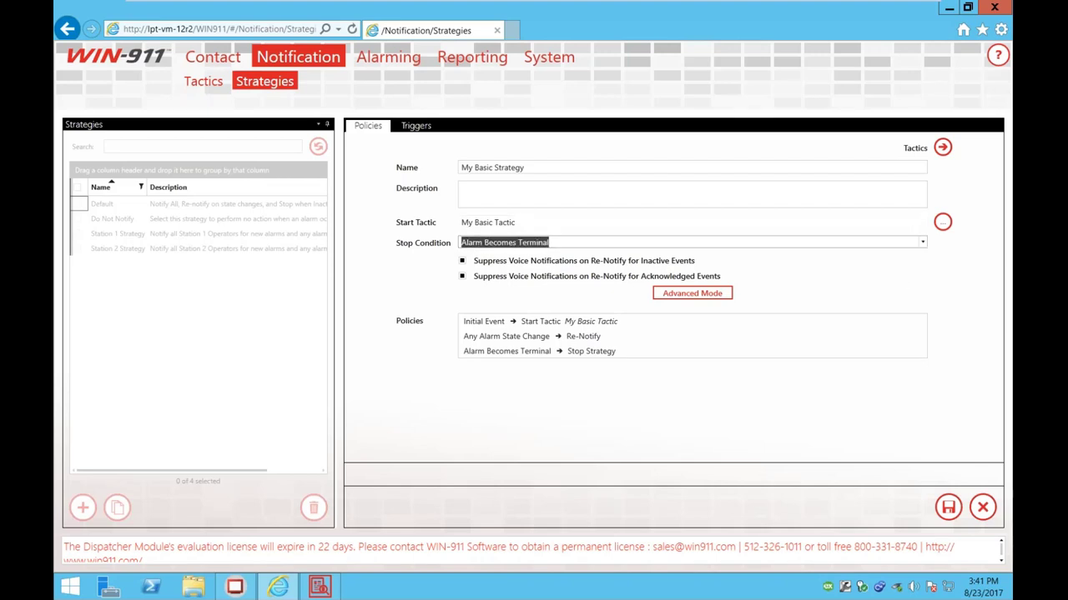
pyautogui.click(417, 290)
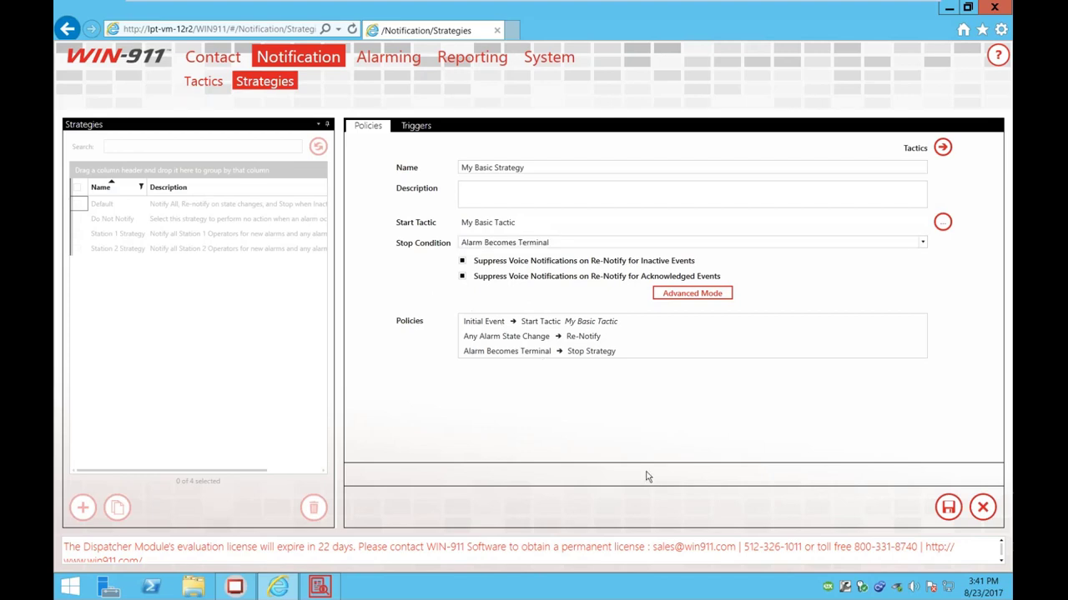
pyautogui.click(948, 507)
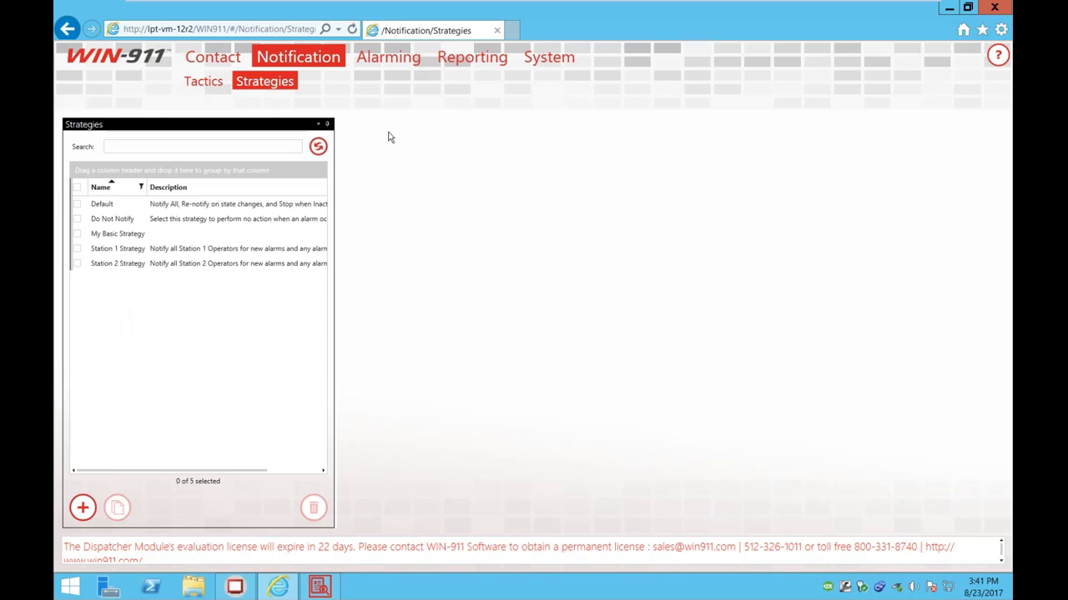
# Step: Open the tag import page for My OPC Server under Alarming > OPC DA
pyautogui.click(368, 59)
pyautogui.click(200, 83)
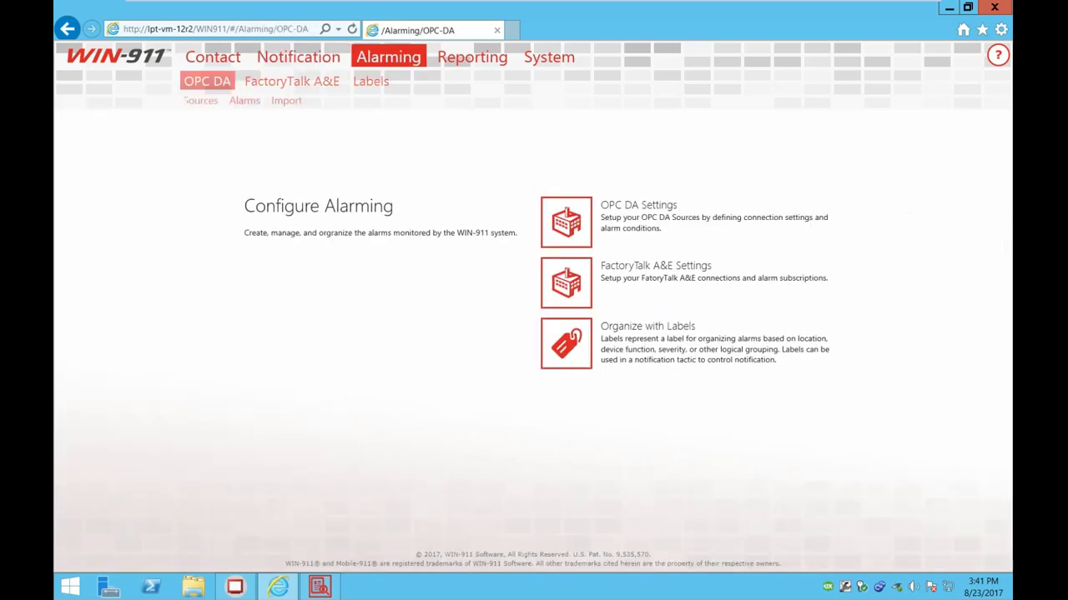
pyautogui.click(199, 100)
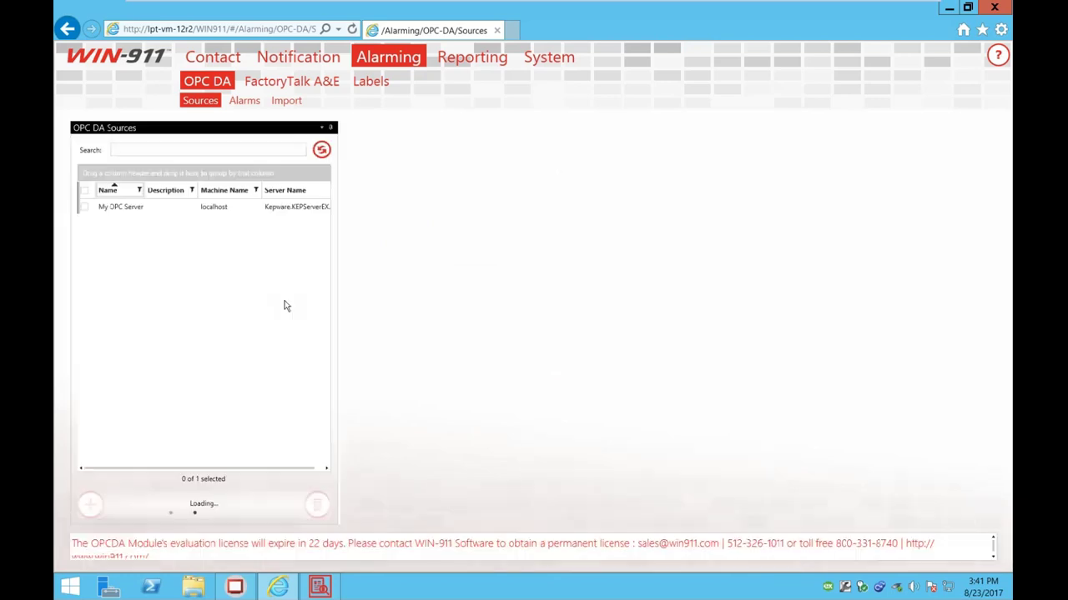
pyautogui.click(104, 207)
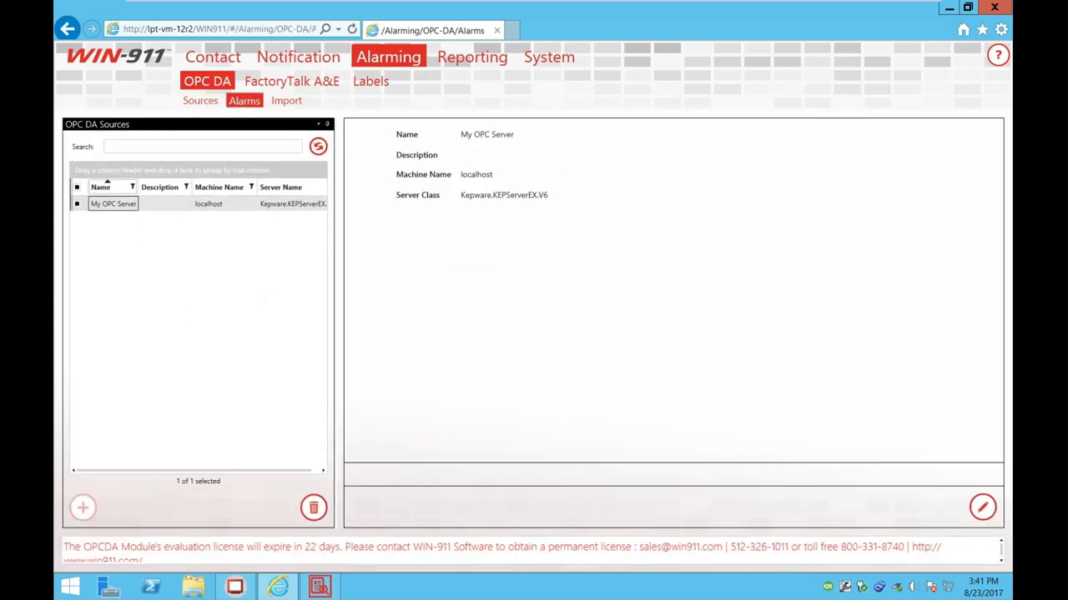
pyautogui.click(286, 100)
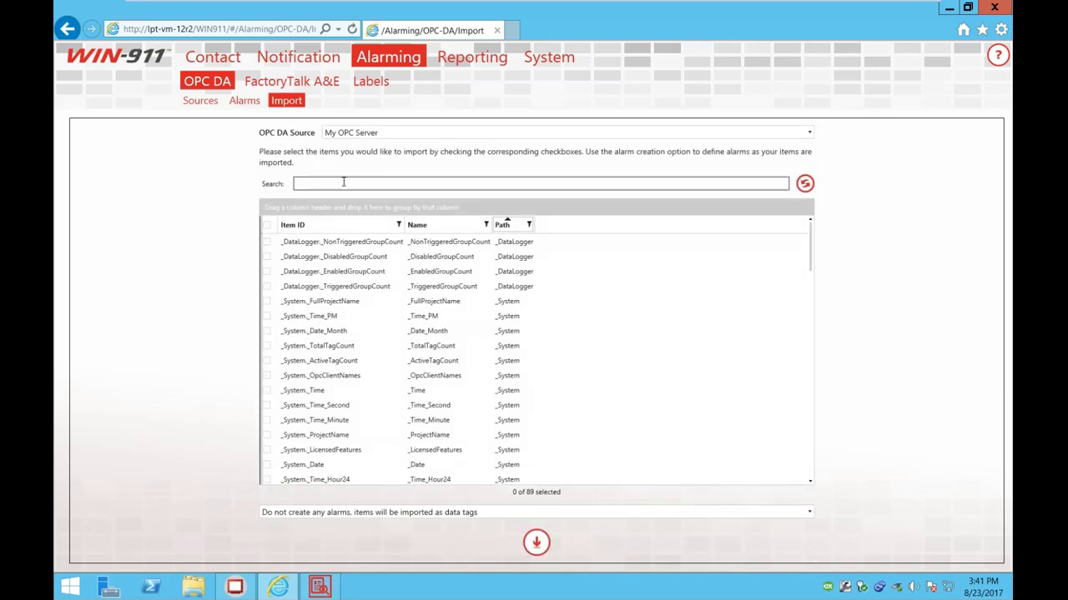
# Step: Search and tick the GateValve AlarmOpen1 and LiftPump AlarmON1 tags, leaving HighAlarm25 unticked
pyautogui.click(343, 182)
pyautogui.write('gate')
pyautogui.click(266, 241)
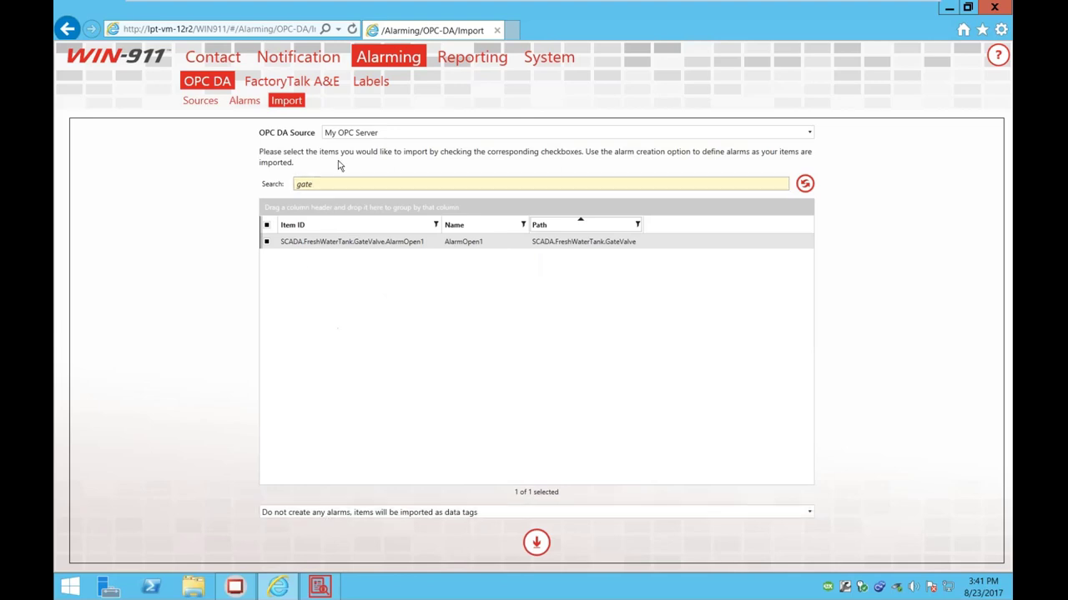
pyautogui.doubleClick(306, 183)
pyautogui.write('alarm')
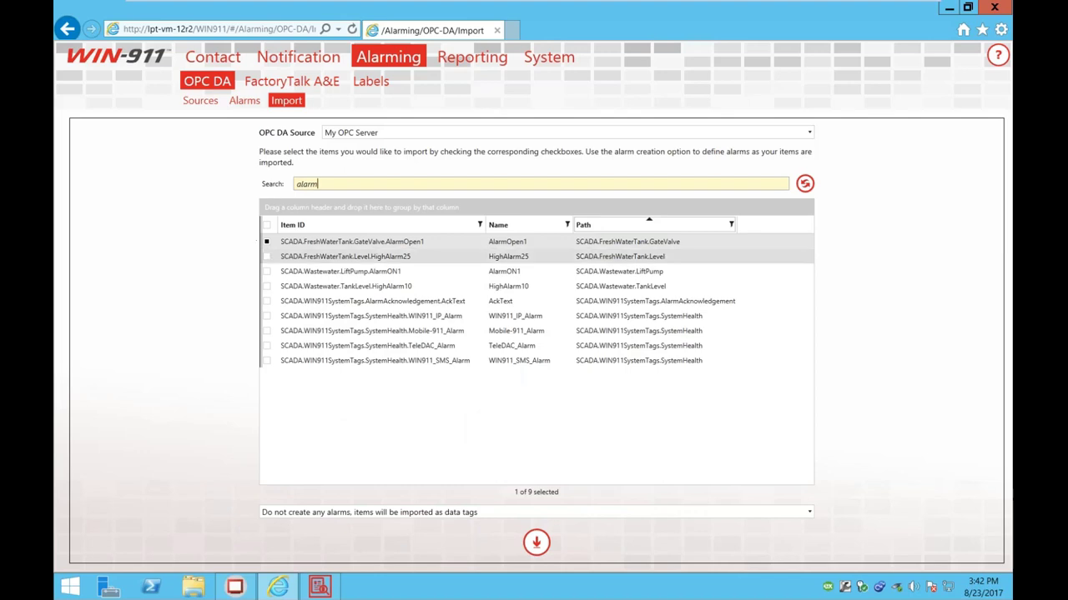
pyautogui.click(266, 256)
pyautogui.click(266, 271)
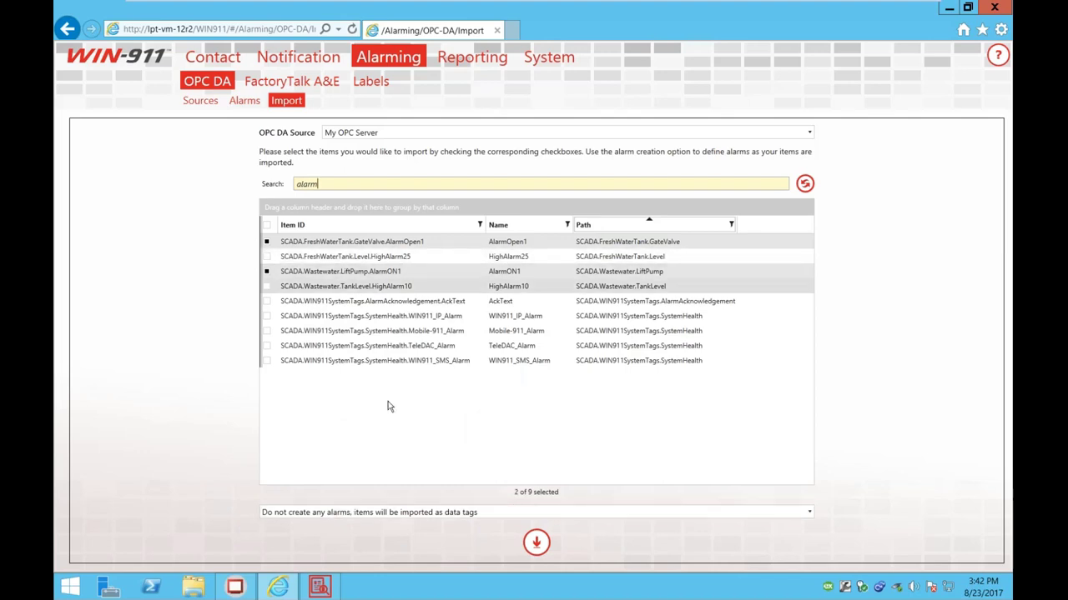
# Step: Import both tags as 'Create alarm on value = 1' alarms using My Basic Strategy
pyautogui.click(408, 517)
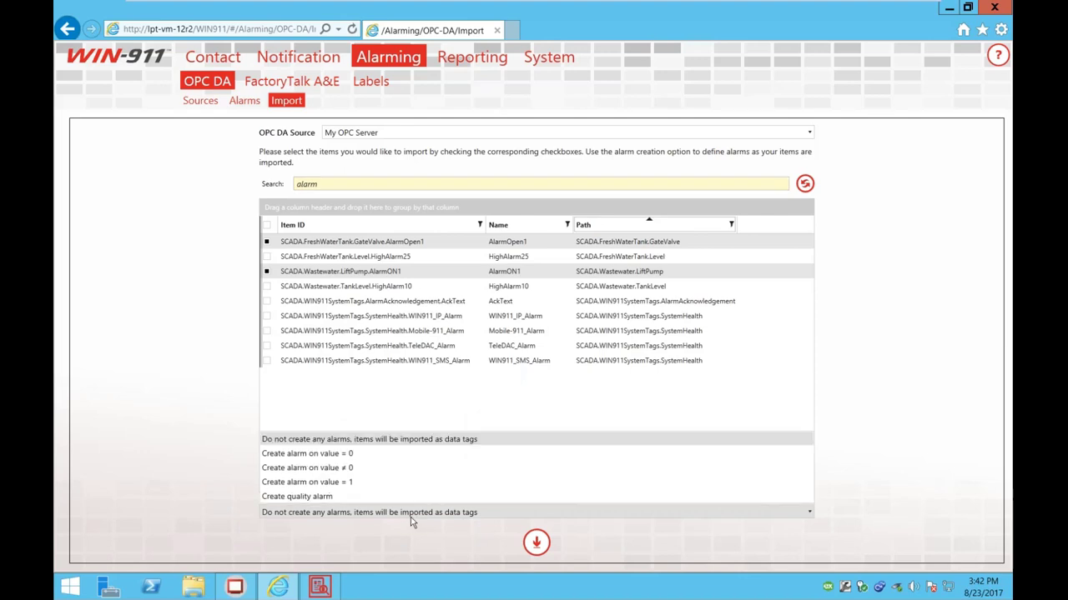
pyautogui.click(351, 486)
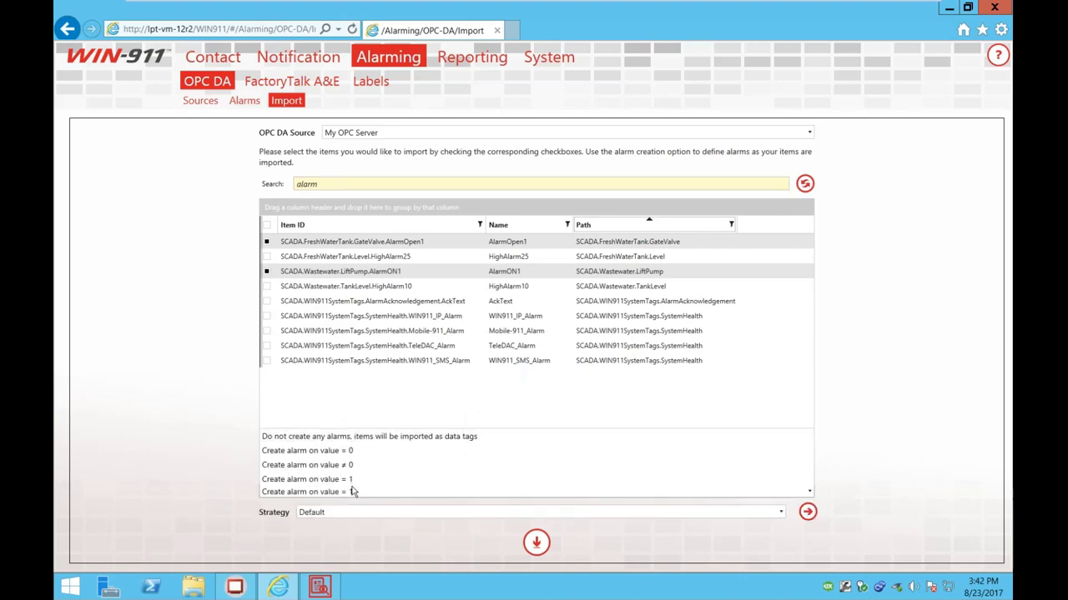
pyautogui.click(313, 516)
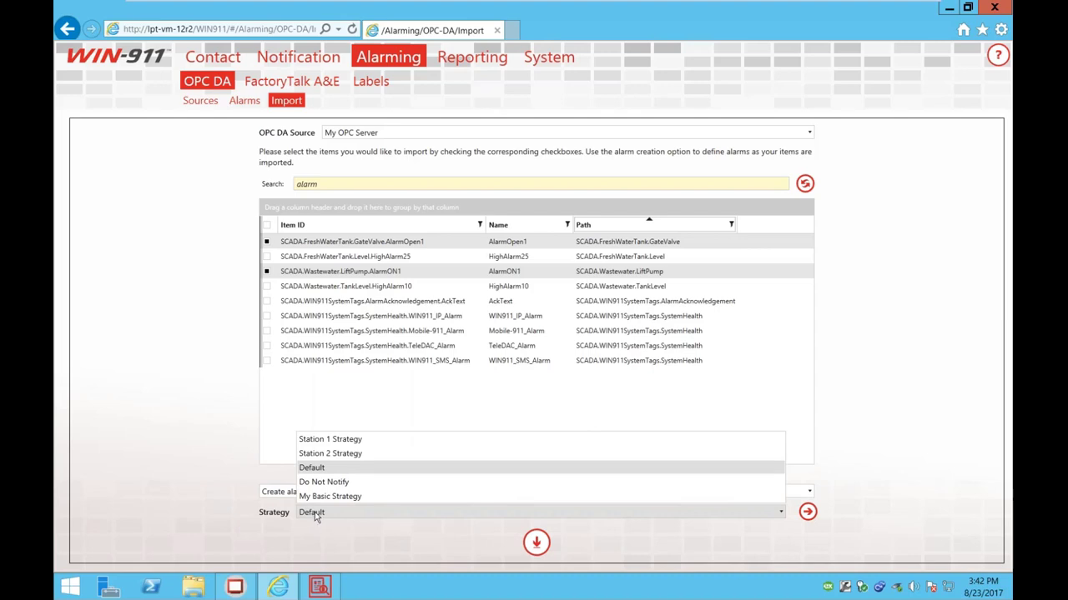
pyautogui.click(327, 511)
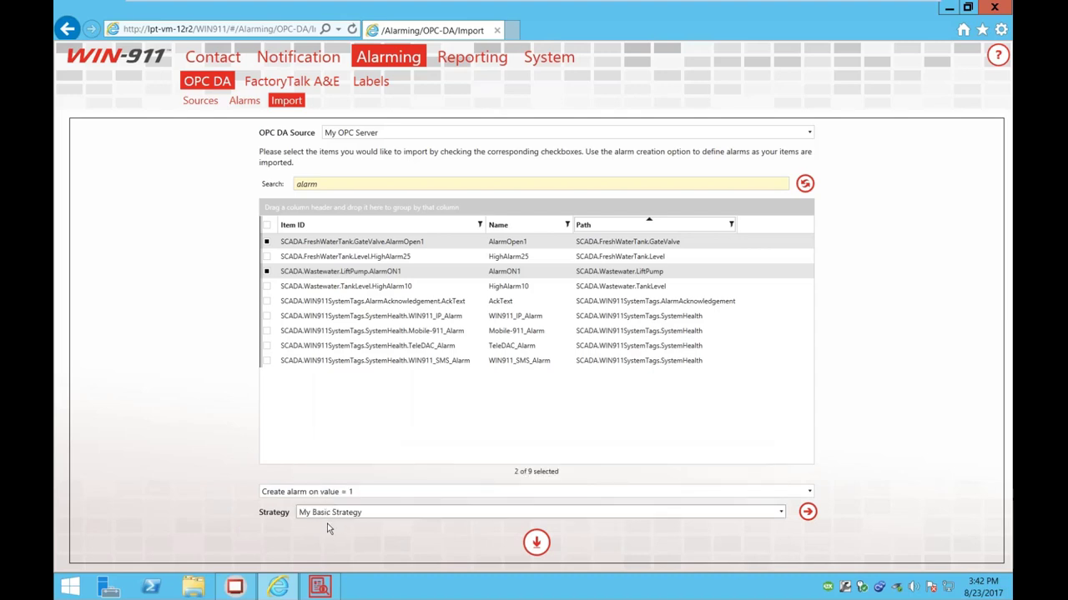
pyautogui.click(537, 543)
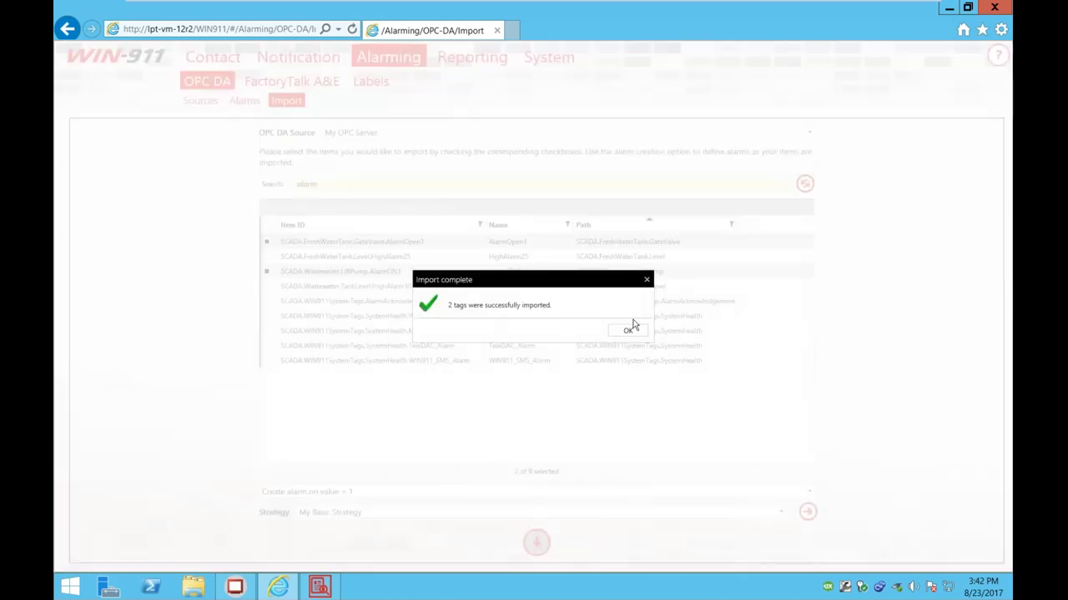
pyautogui.click(621, 330)
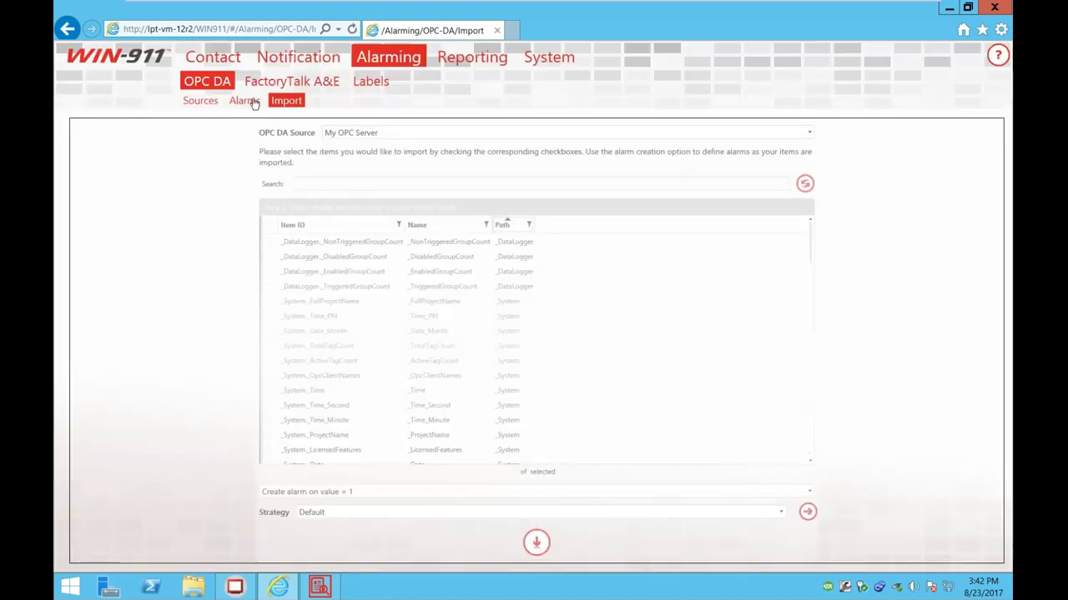
# Step: Check the LiftPump alarm item's strategy on its Alarms tab, then open Notification Strategies
pyautogui.click(244, 100)
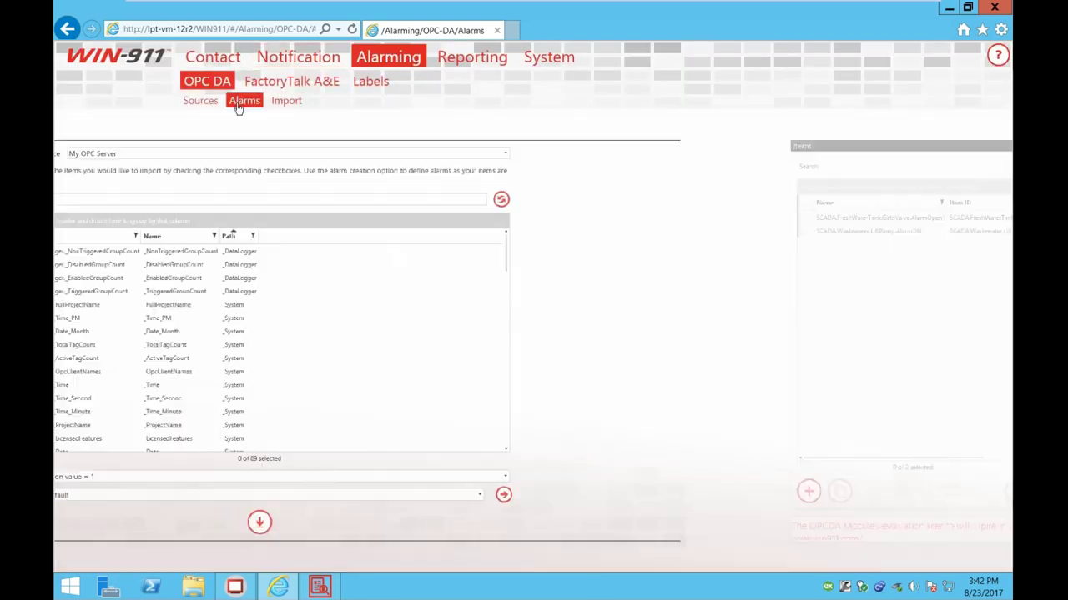
pyautogui.click(161, 208)
pyautogui.click(160, 218)
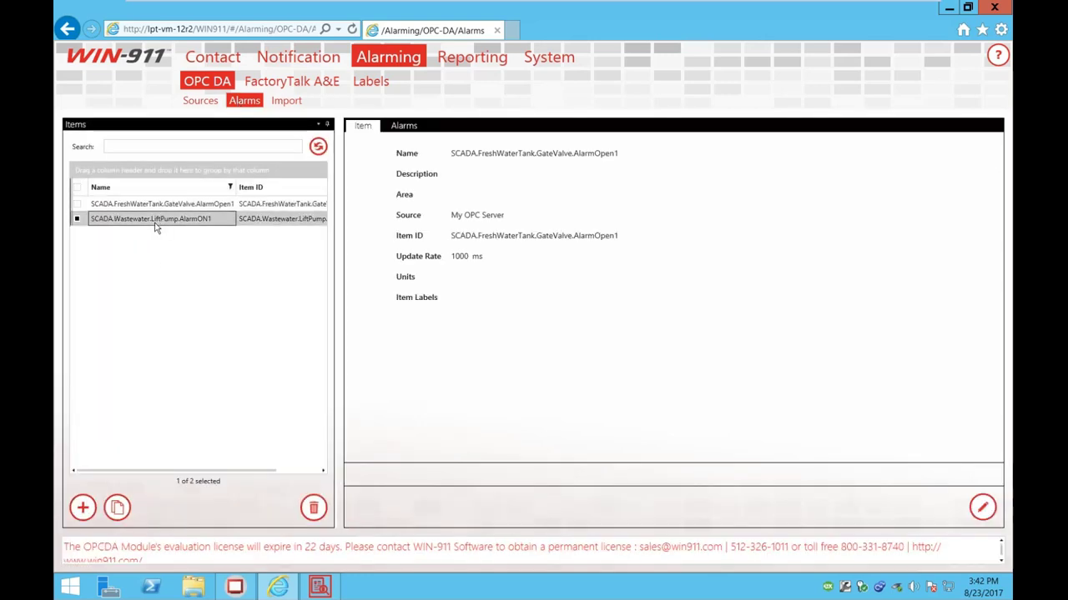
pyautogui.click(403, 125)
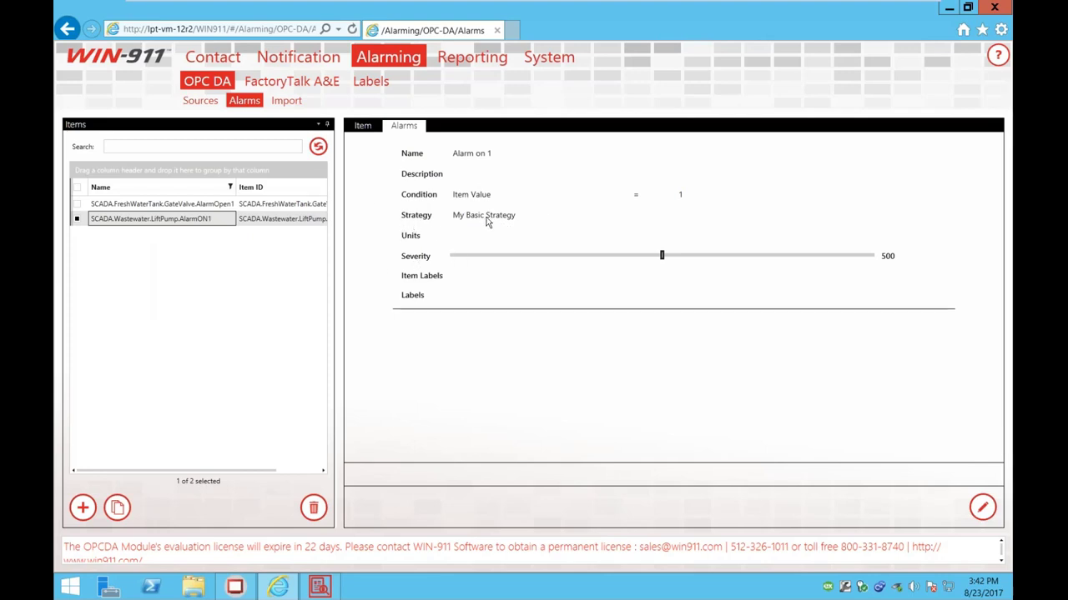
pyautogui.click(172, 219)
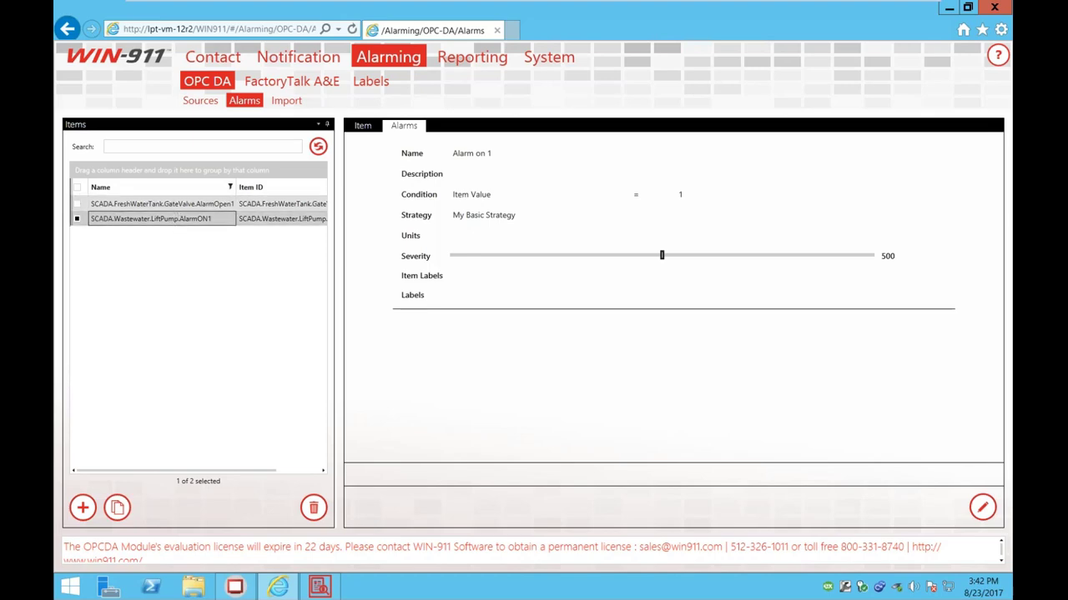
pyautogui.click(265, 80)
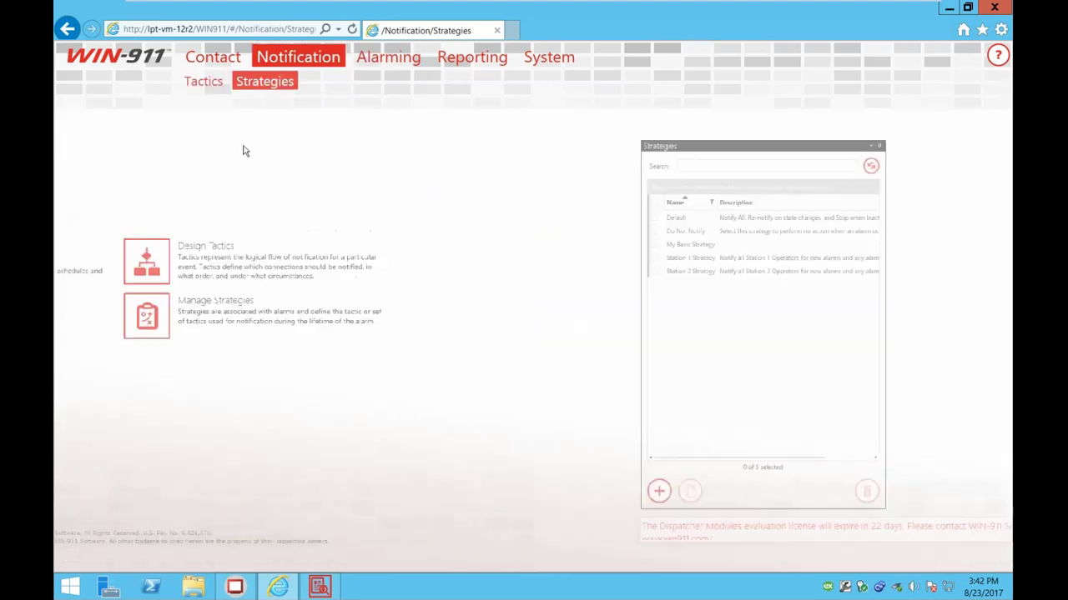
# Step: Edit My Basic Tactic, delete the fourth contact from its callout list, and save
pyautogui.click(132, 233)
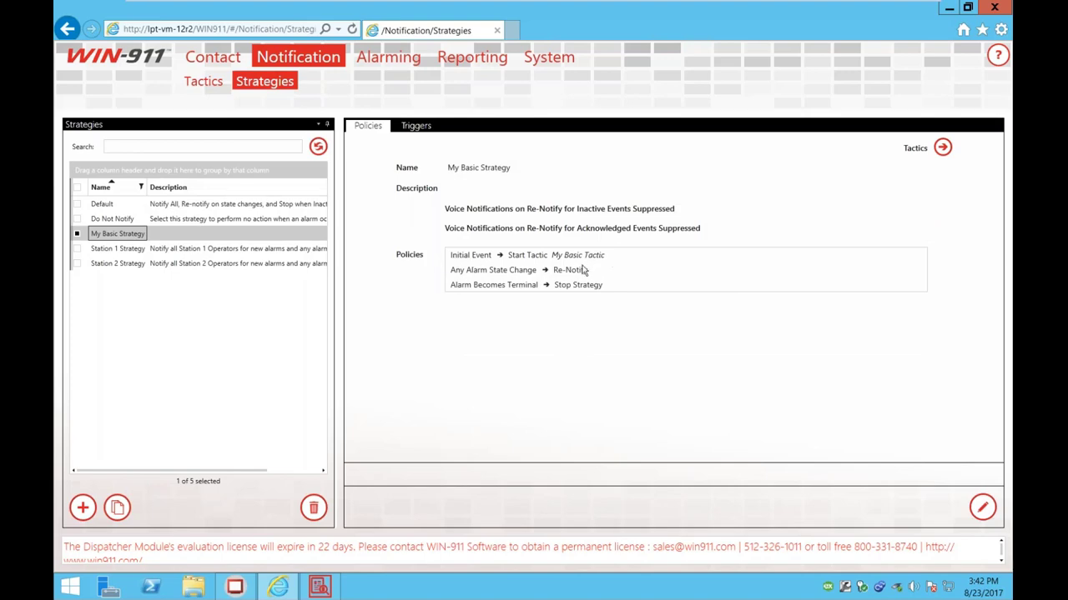
pyautogui.click(204, 81)
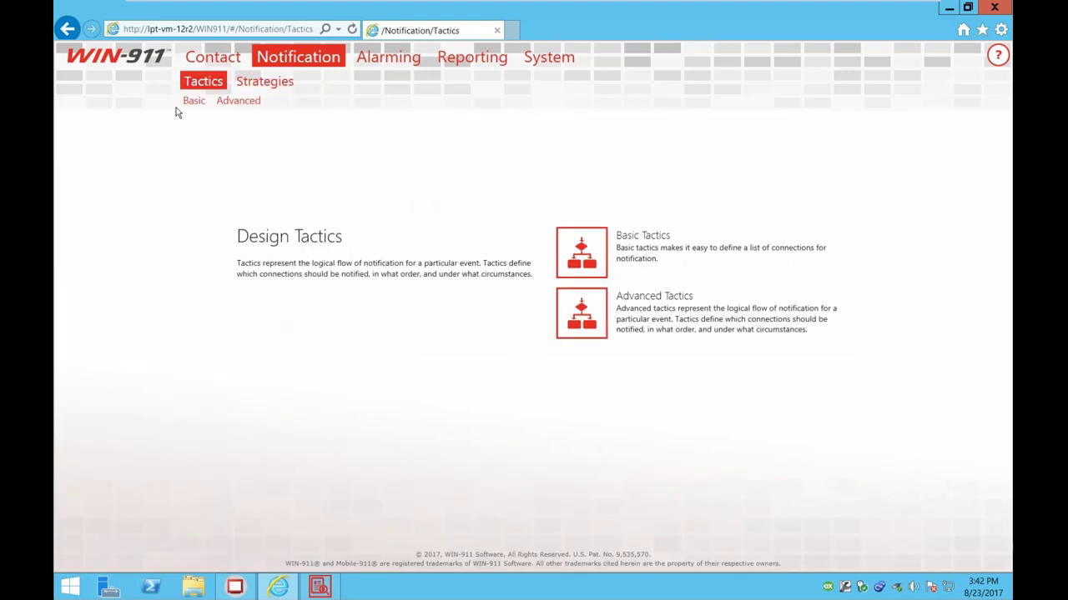
pyautogui.click(194, 100)
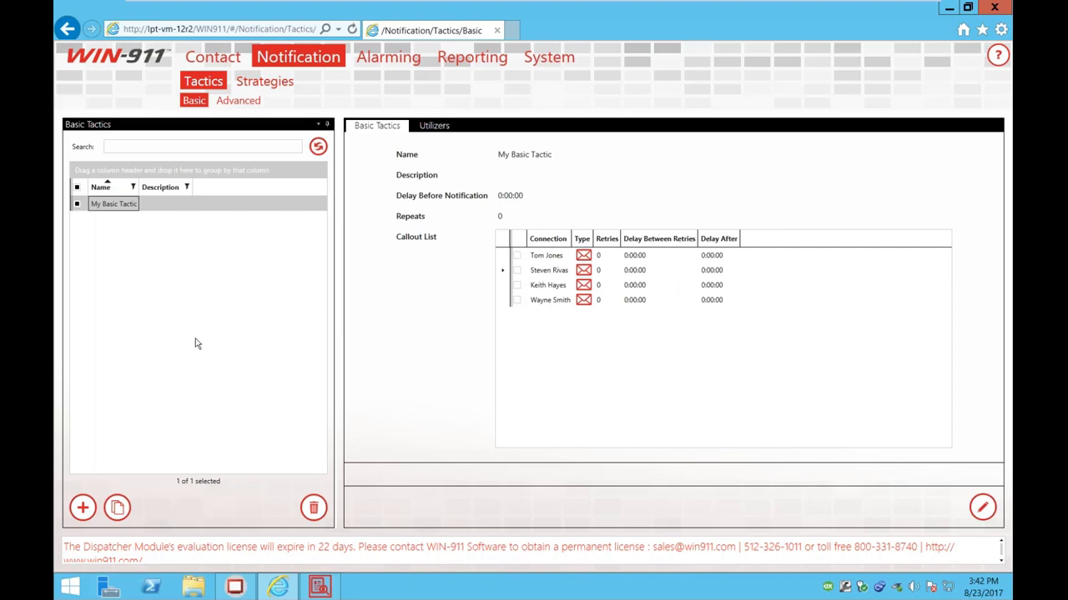
pyautogui.click(983, 508)
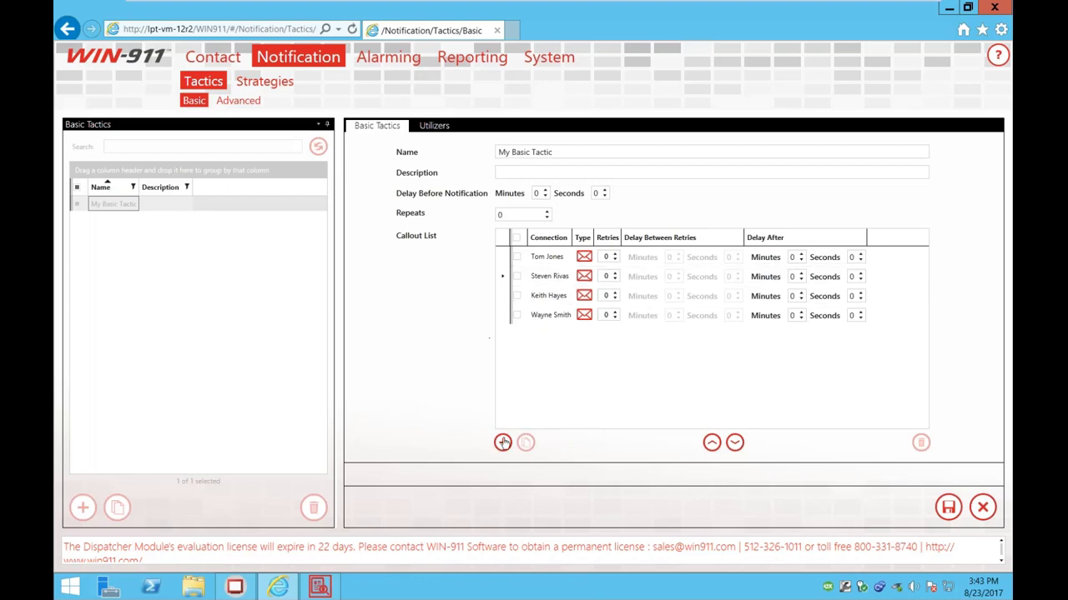
pyautogui.click(516, 316)
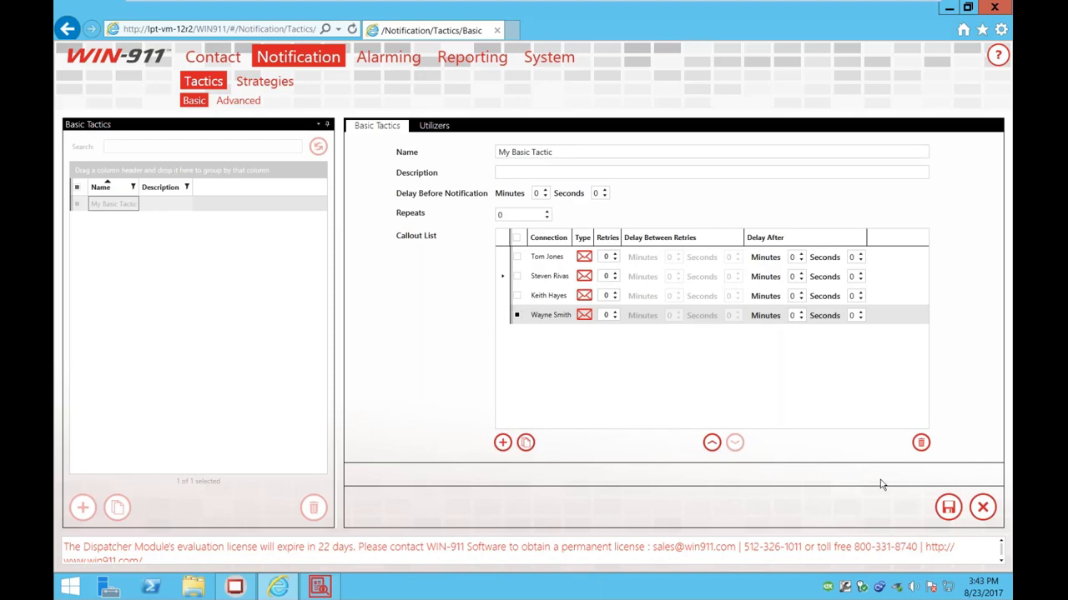
pyautogui.click(922, 451)
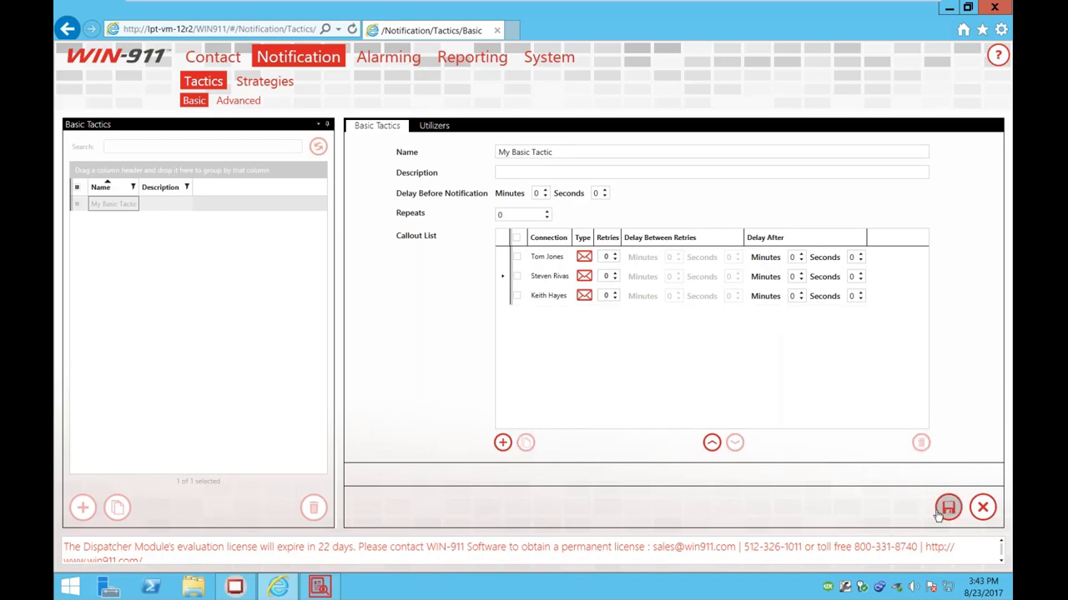
pyautogui.click(942, 512)
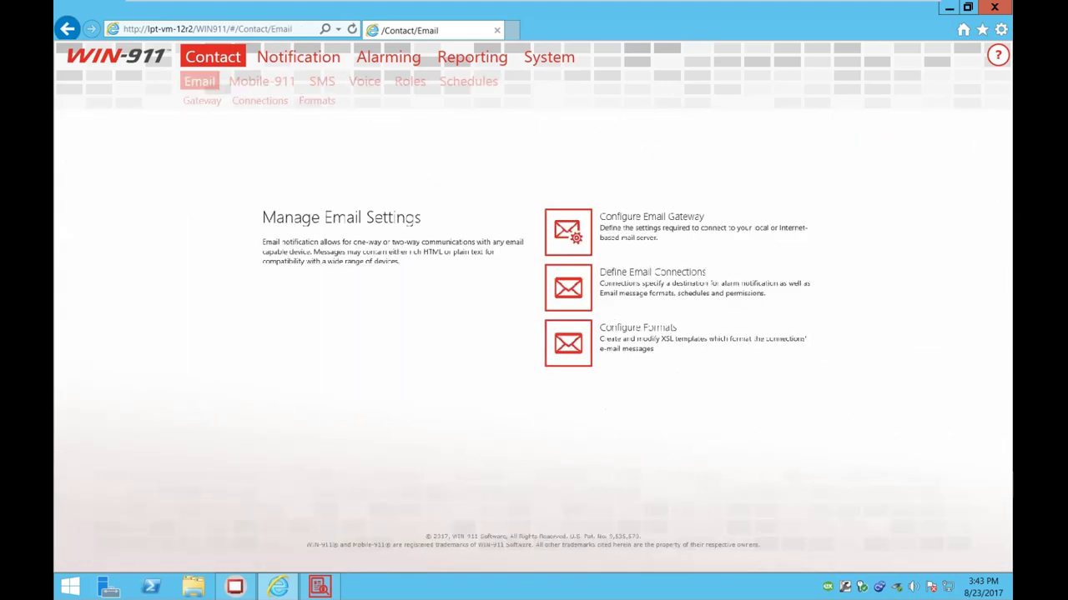
# Step: Add the Station 1 Ops role to the second email connection and save it
pyautogui.click(109, 220)
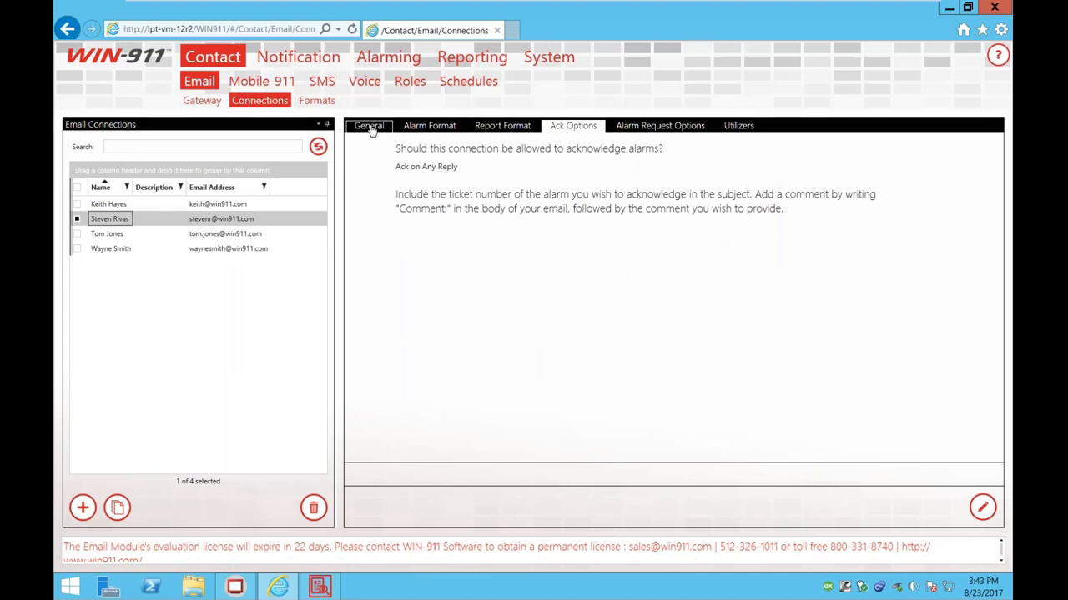
pyautogui.click(369, 125)
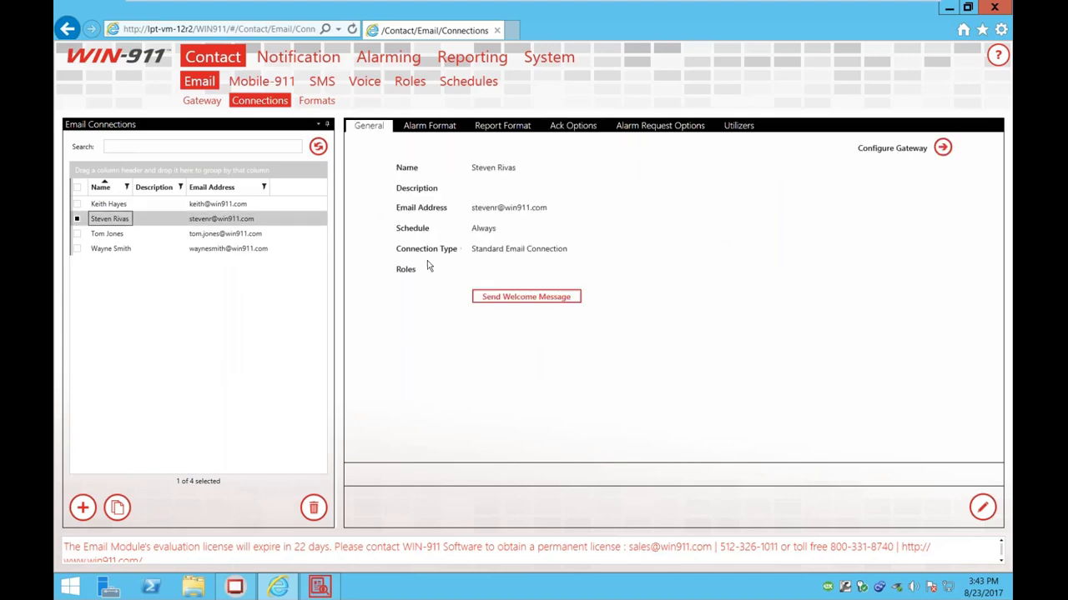
pyautogui.click(983, 507)
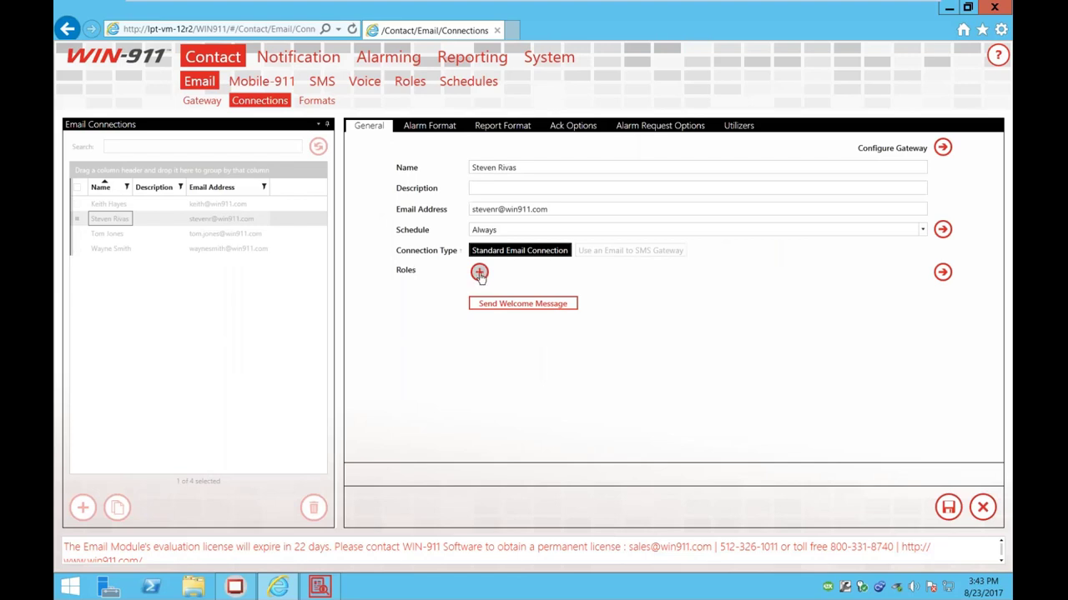
pyautogui.click(477, 272)
pyautogui.click(406, 284)
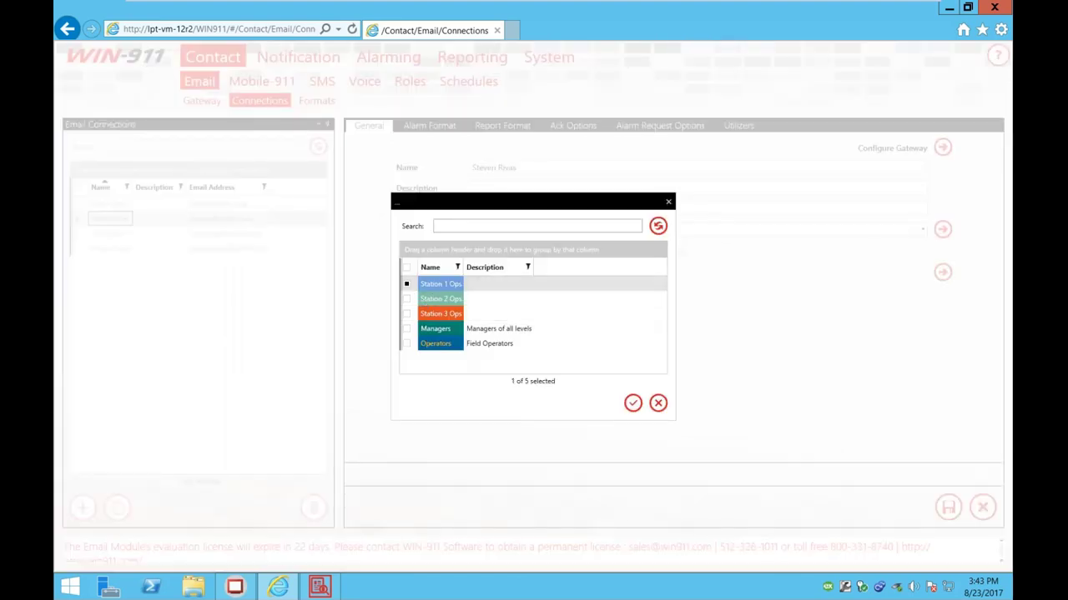
pyautogui.click(634, 406)
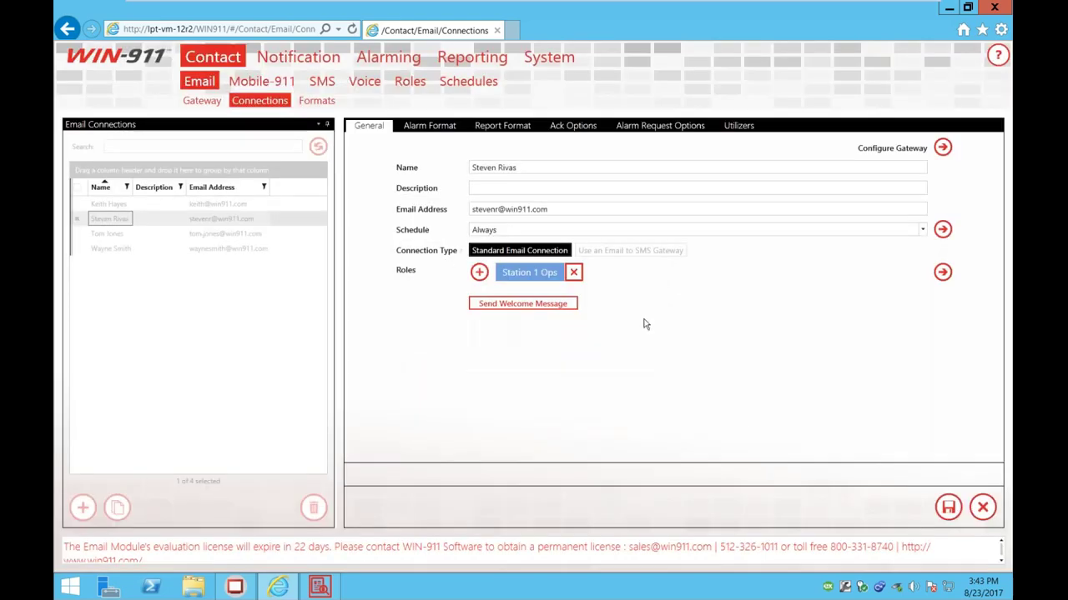
pyautogui.click(948, 507)
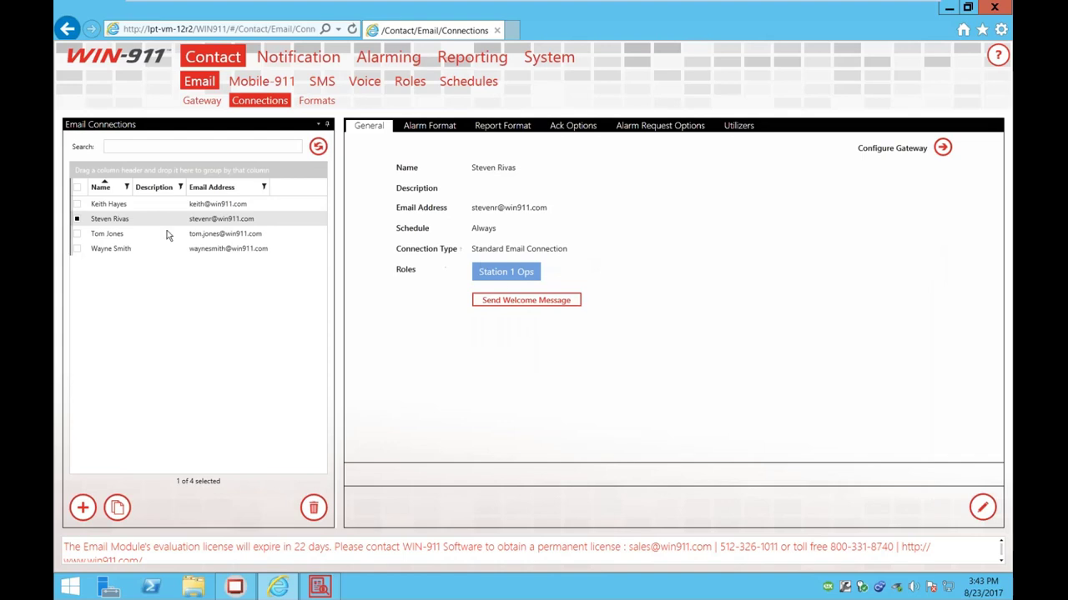
# Step: Add the Station 2 Ops role to the first email connection, save, and return to Notification
pyautogui.click(109, 204)
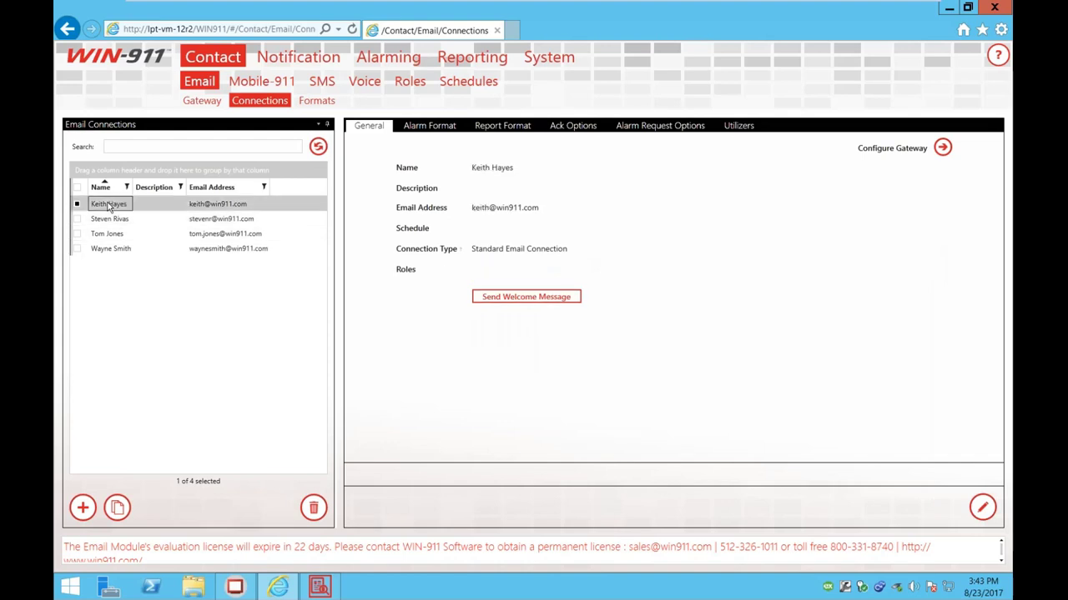
pyautogui.click(974, 513)
pyautogui.click(478, 271)
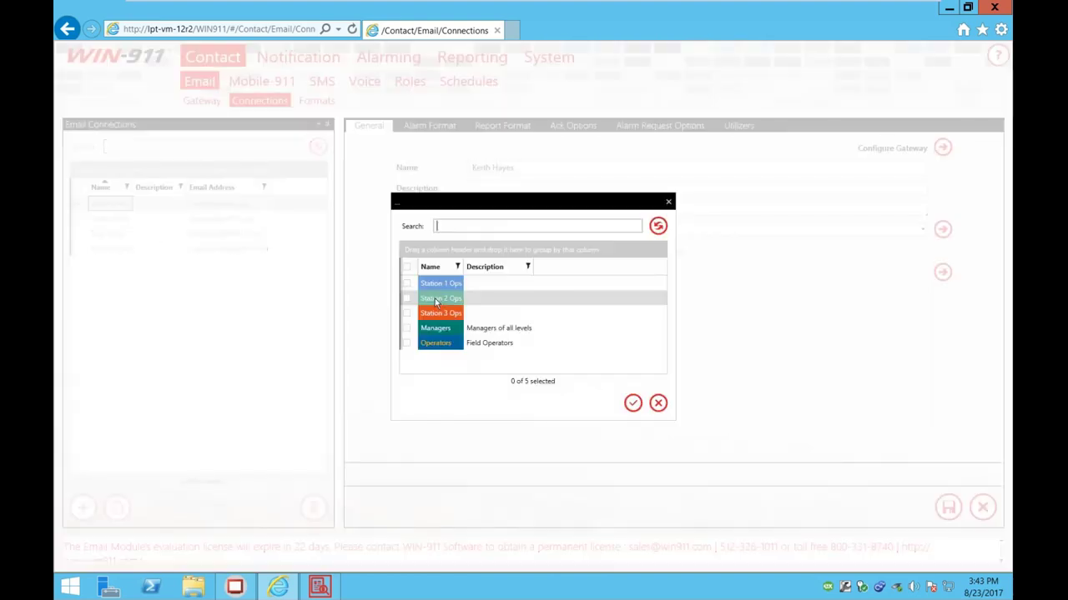
pyautogui.click(434, 302)
pyautogui.click(632, 403)
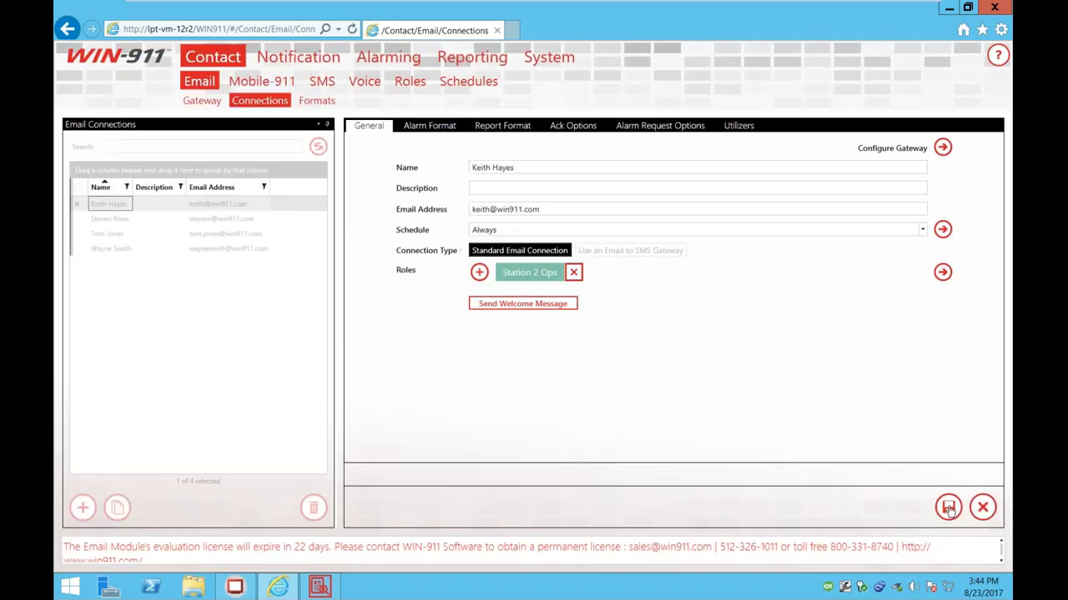
pyautogui.click(949, 508)
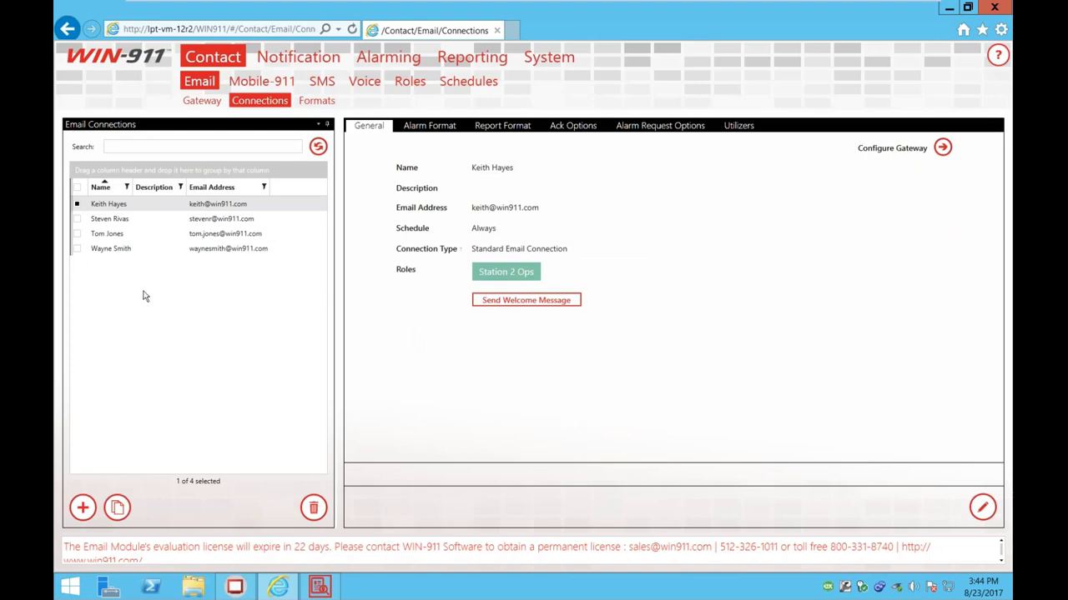
pyautogui.click(298, 57)
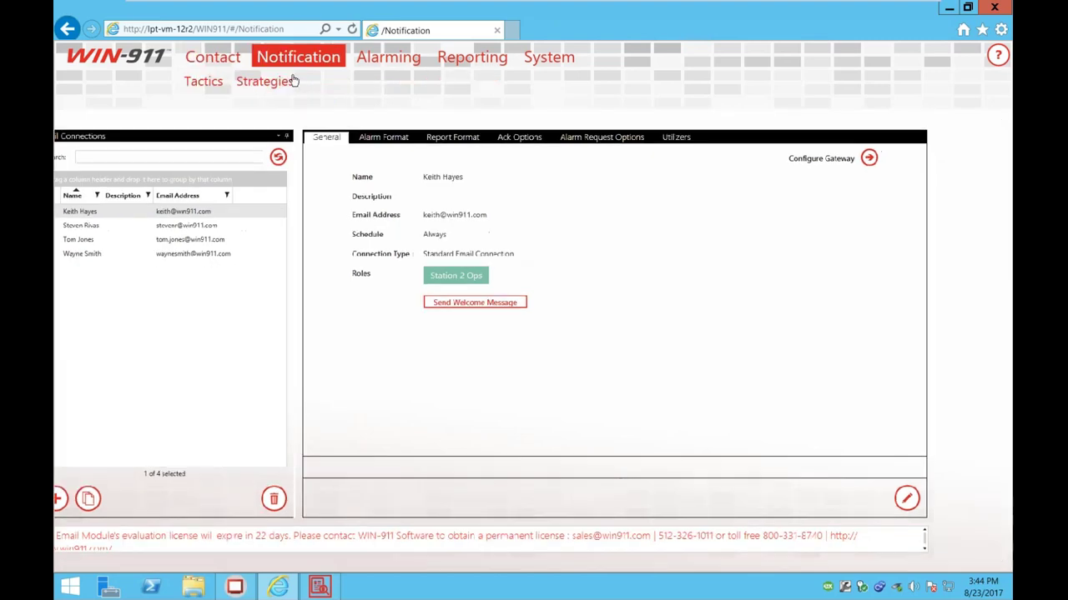
# Step: Open Notification > Tactics > Advanced and create a new advanced tactic
pyautogui.click(209, 83)
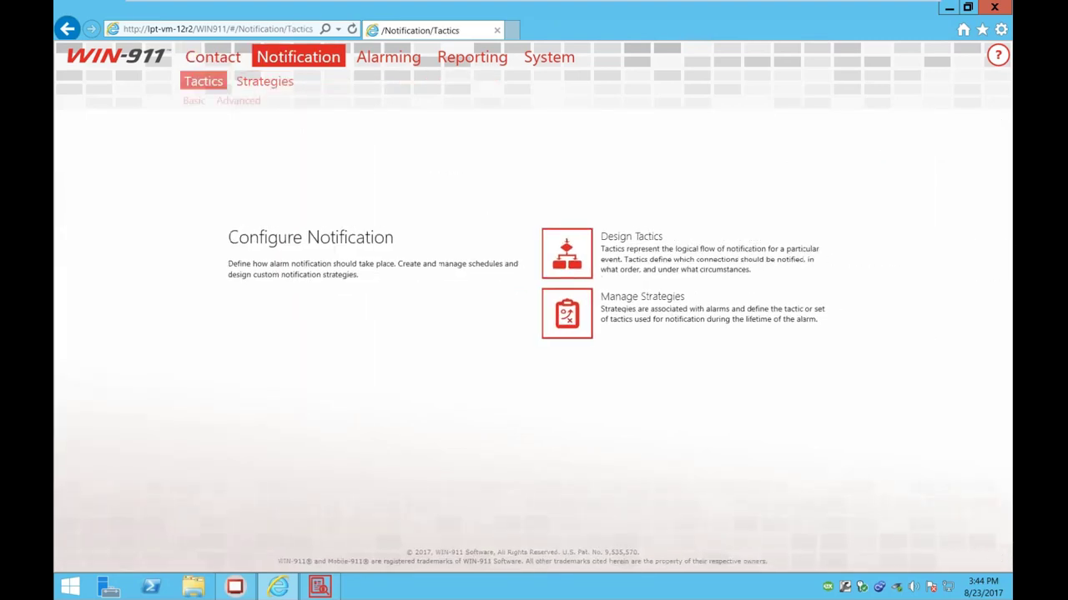
pyautogui.click(237, 100)
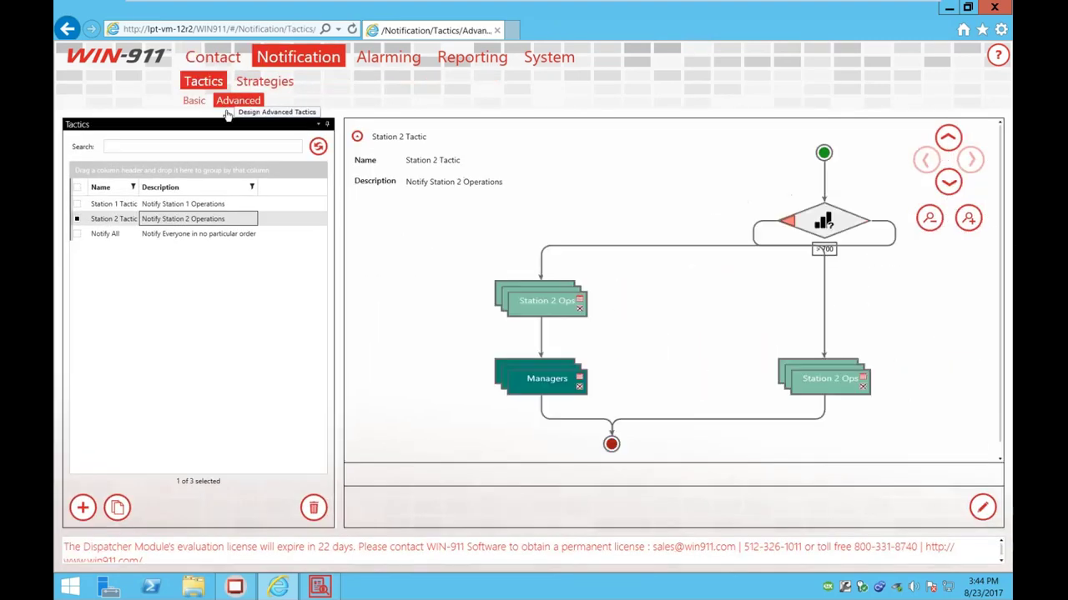
pyautogui.click(83, 507)
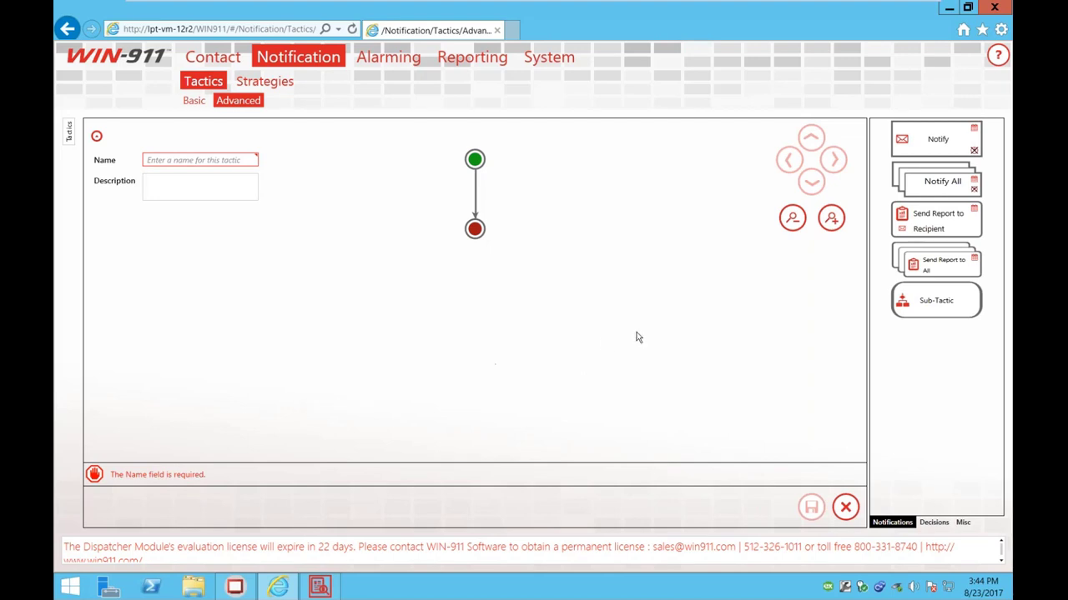
# Step: Add a Station 1 Alarms label decision leading to a Notify All block for Station 1 Ops
pyautogui.click(935, 522)
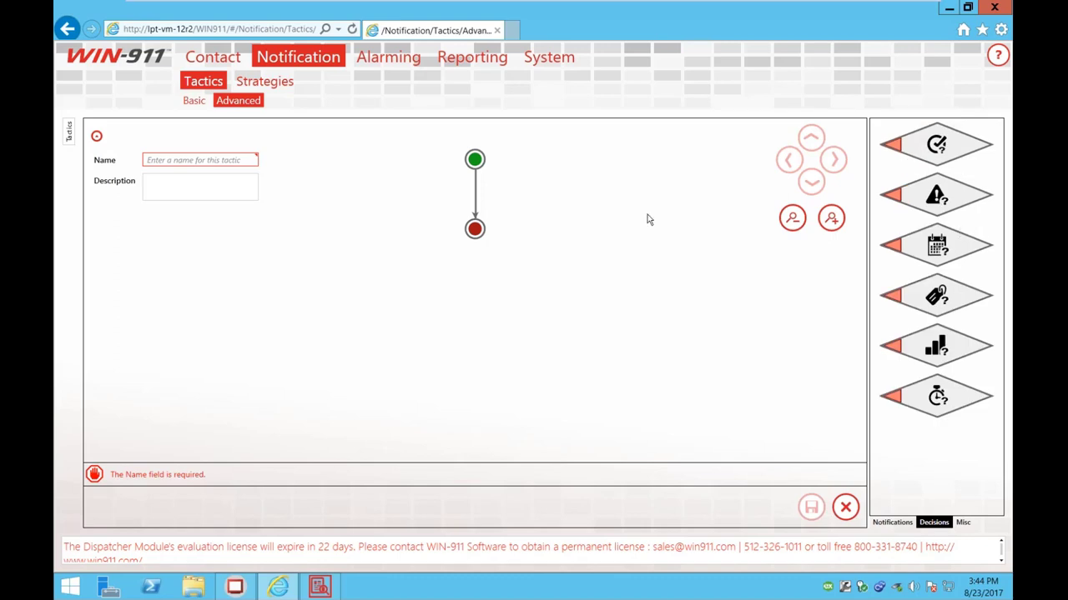
pyautogui.moveTo(935, 295); pyautogui.dragTo(467, 235)
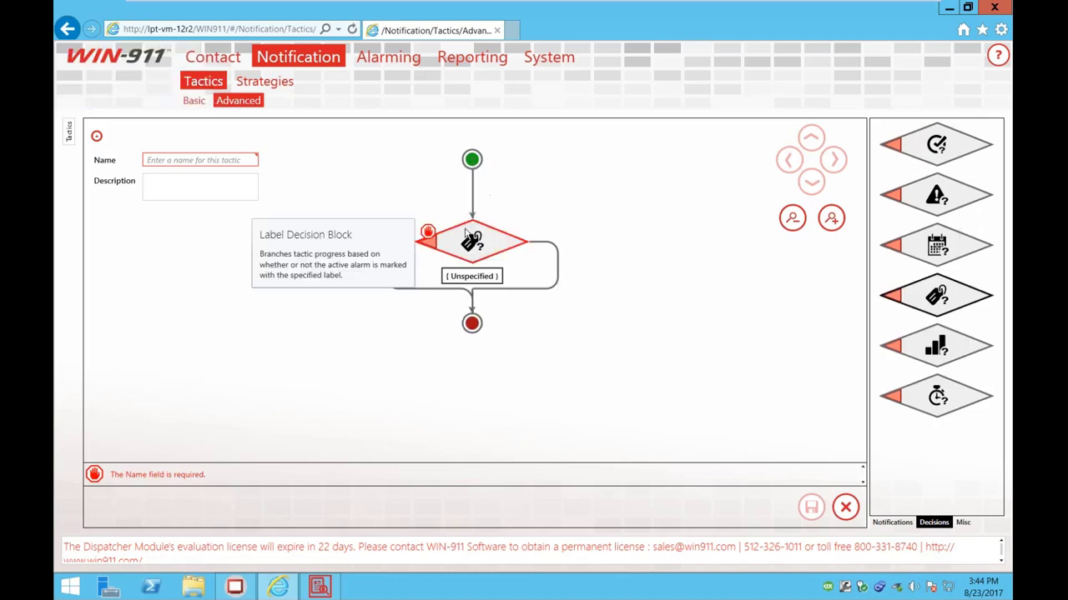
pyautogui.click(467, 236)
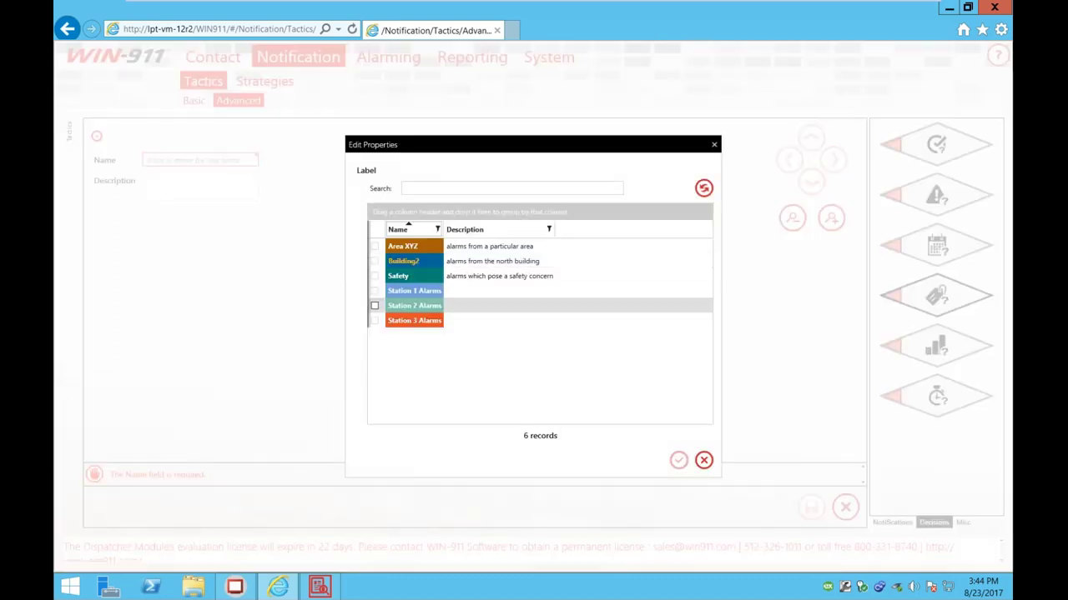
pyautogui.click(374, 290)
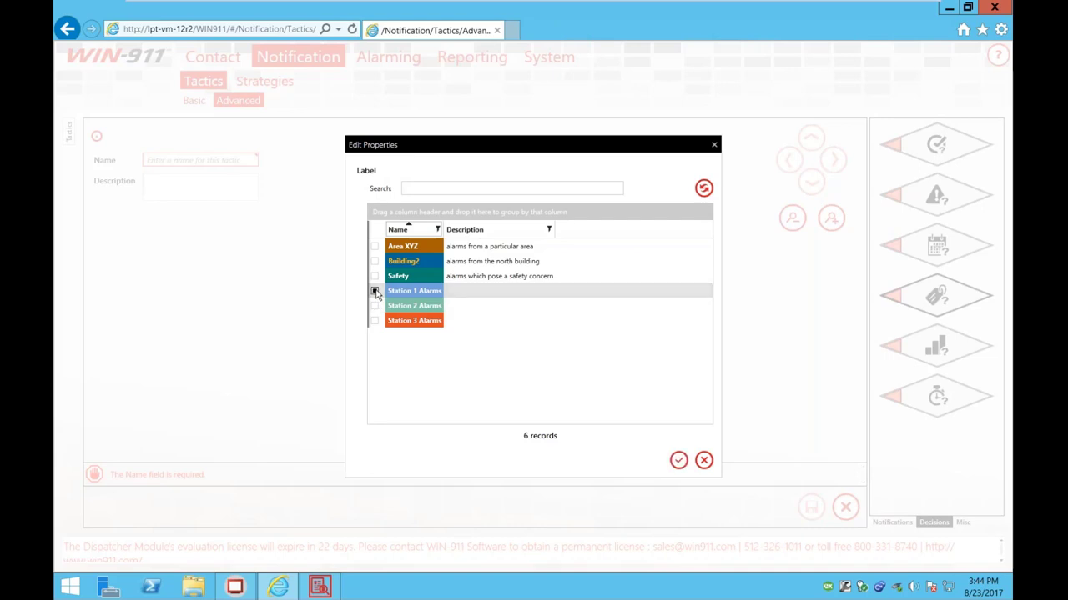
pyautogui.click(678, 463)
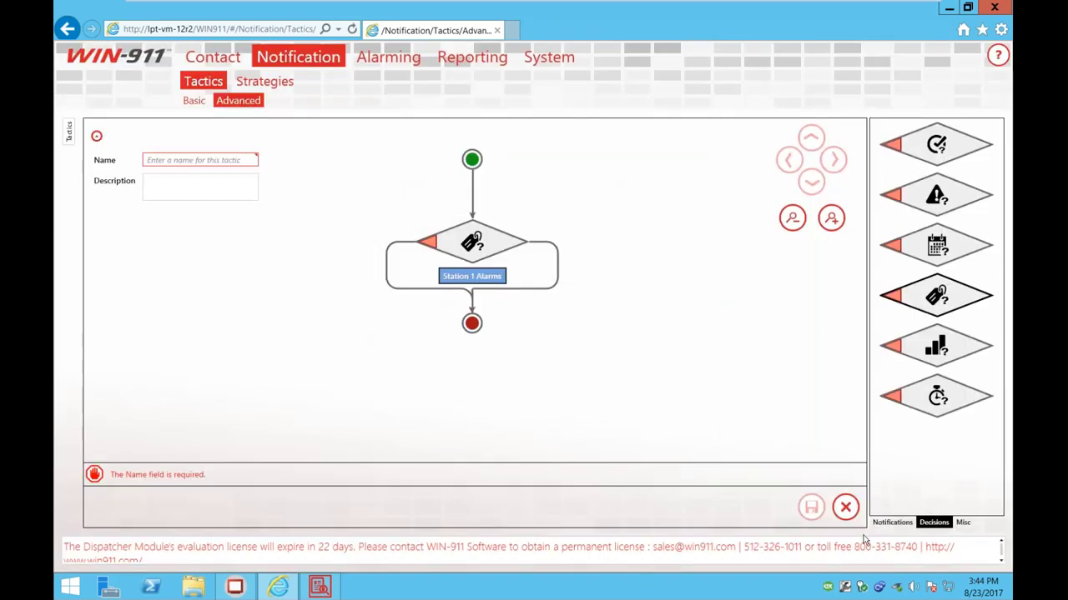
pyautogui.click(875, 521)
pyautogui.moveTo(936, 183); pyautogui.dragTo(543, 292)
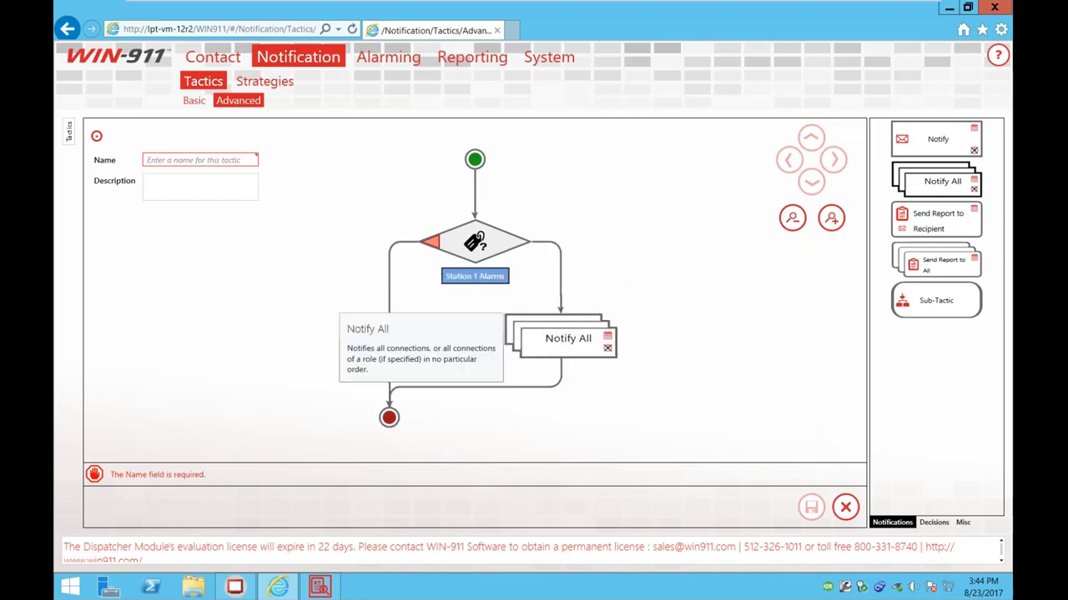
pyautogui.click(557, 337)
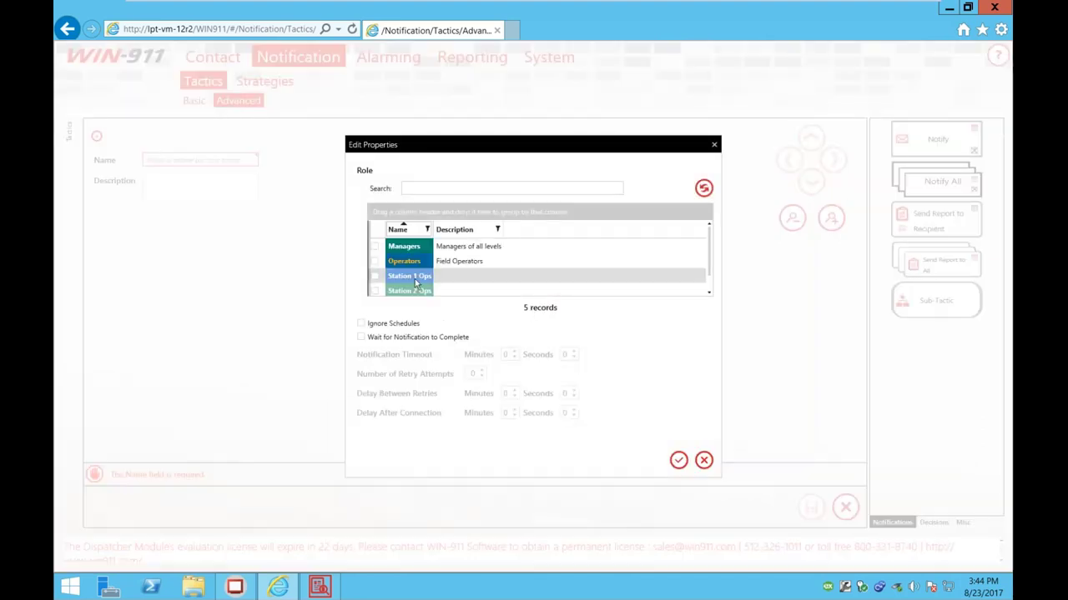
pyautogui.click(407, 282)
pyautogui.click(678, 461)
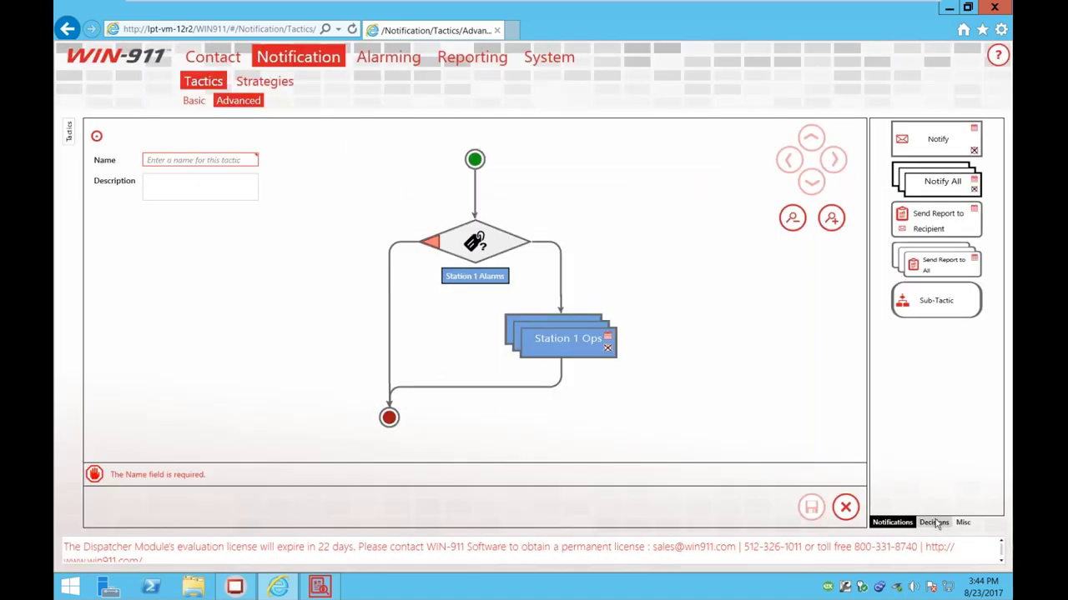
# Step: On the other branch, add a Station 2 Alarms decision notifying all Station 2 Ops
pyautogui.click(934, 522)
pyautogui.moveTo(936, 294); pyautogui.dragTo(388, 291)
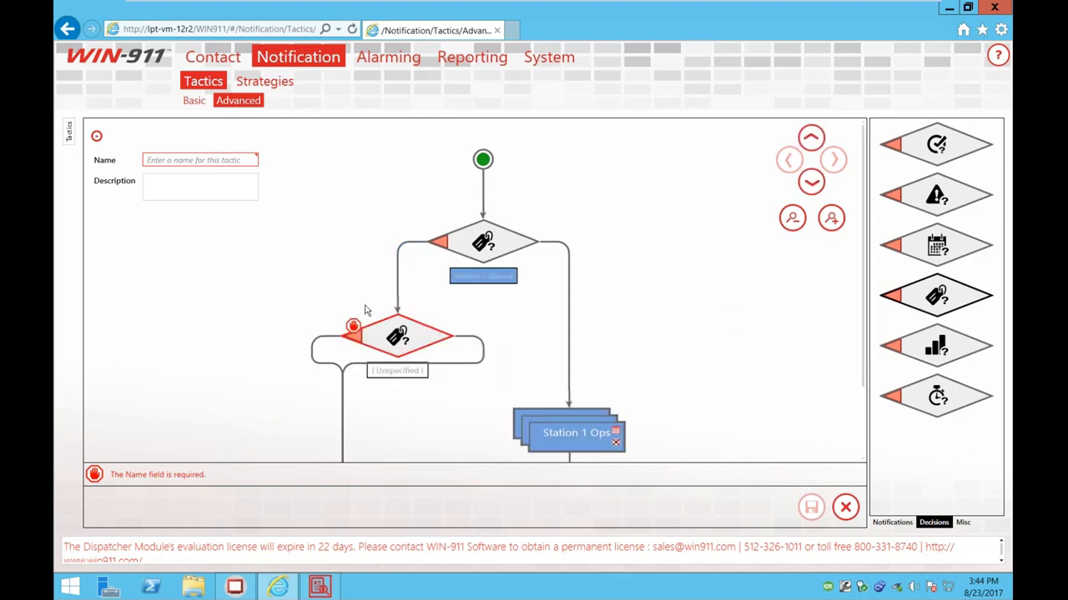
pyautogui.click(395, 342)
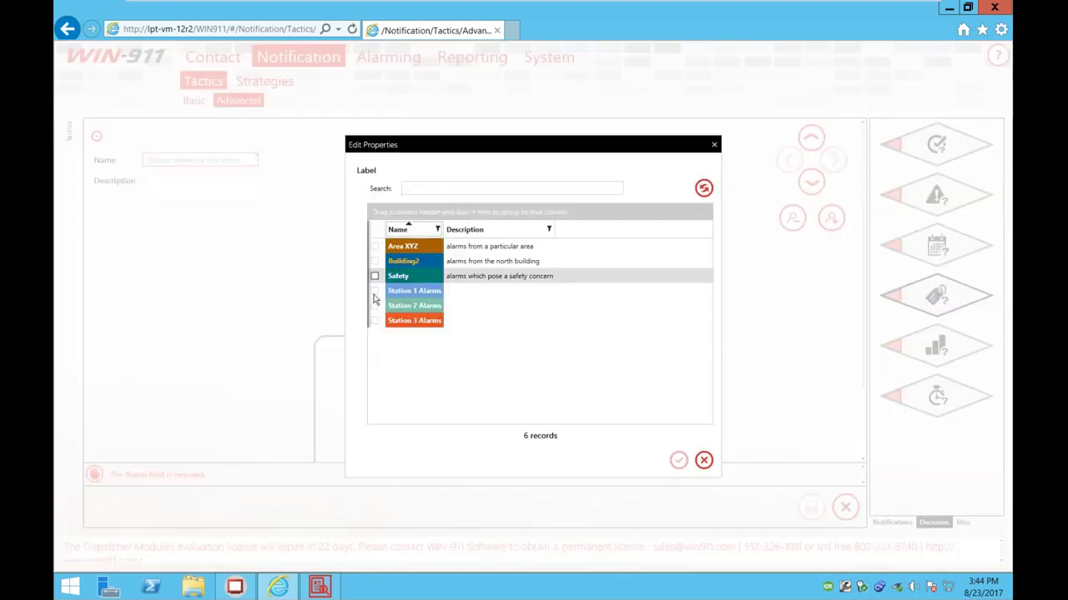
pyautogui.click(375, 305)
pyautogui.click(678, 461)
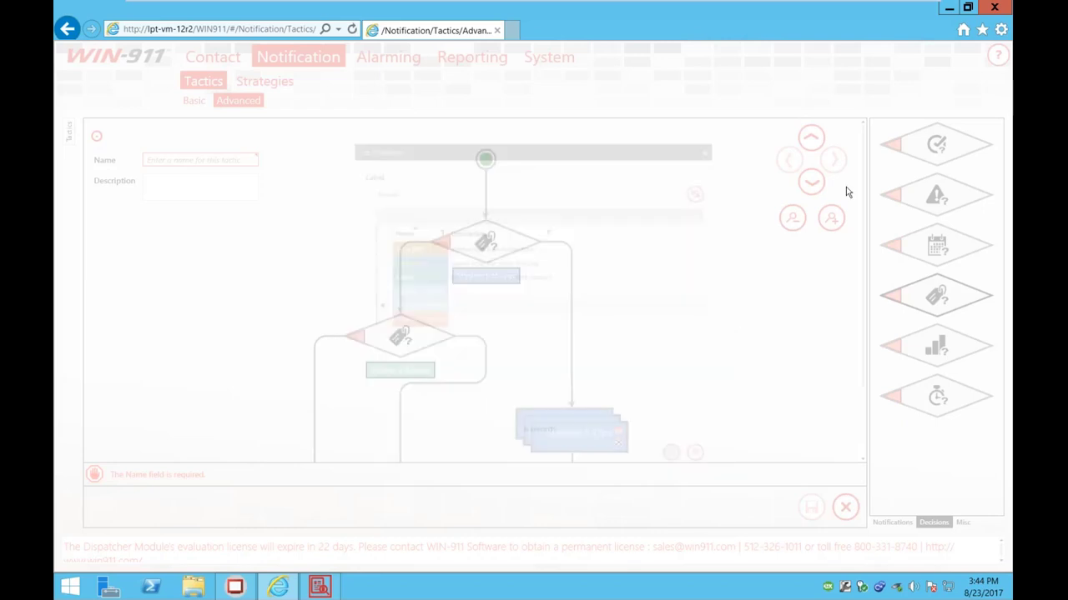
pyautogui.click(879, 522)
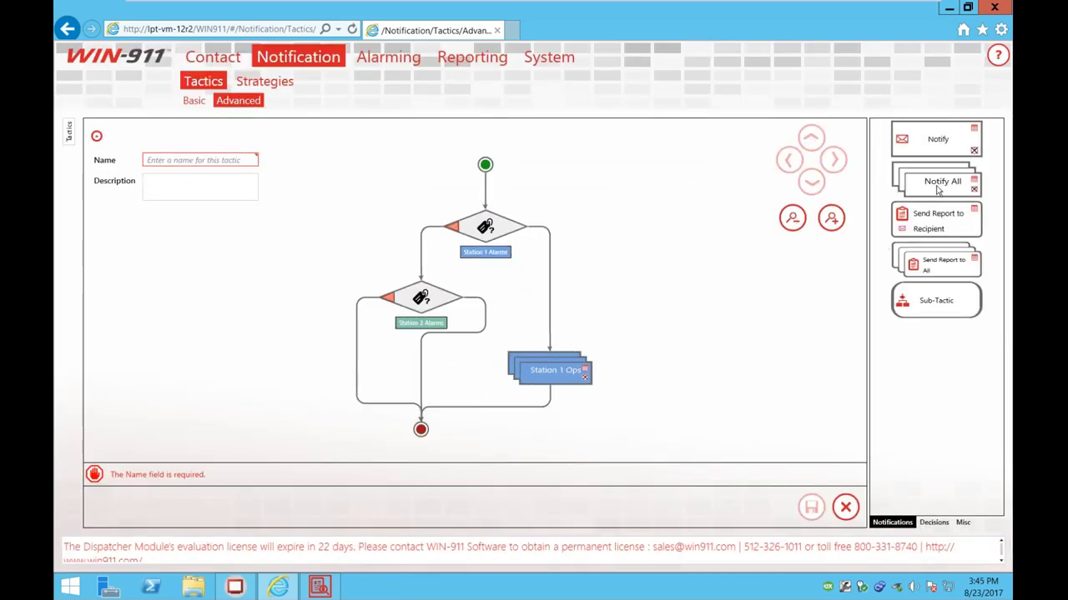
pyautogui.moveTo(937, 190); pyautogui.dragTo(470, 369)
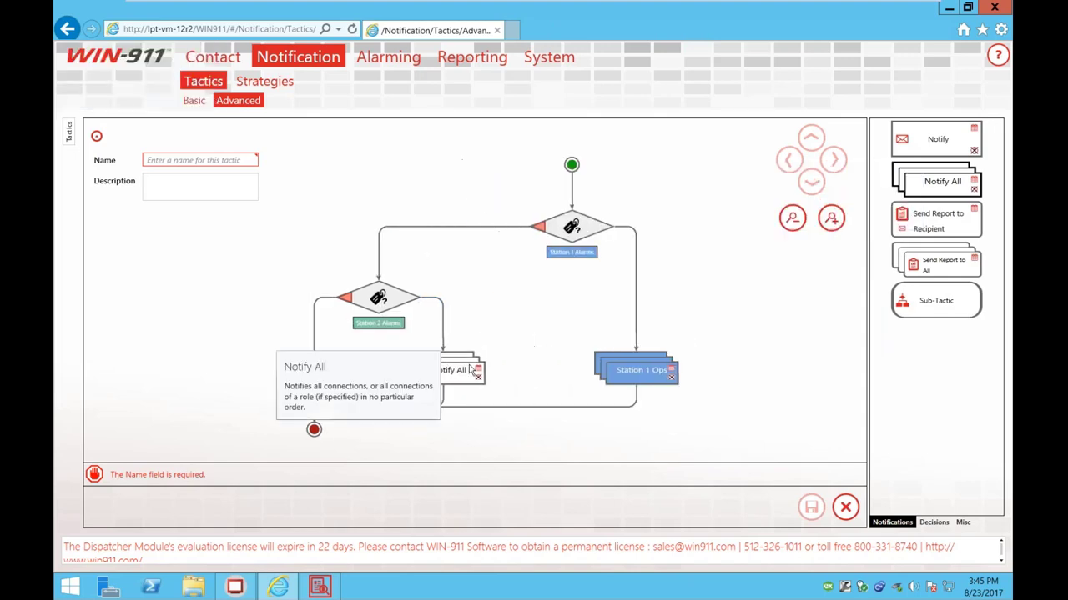
pyautogui.click(471, 375)
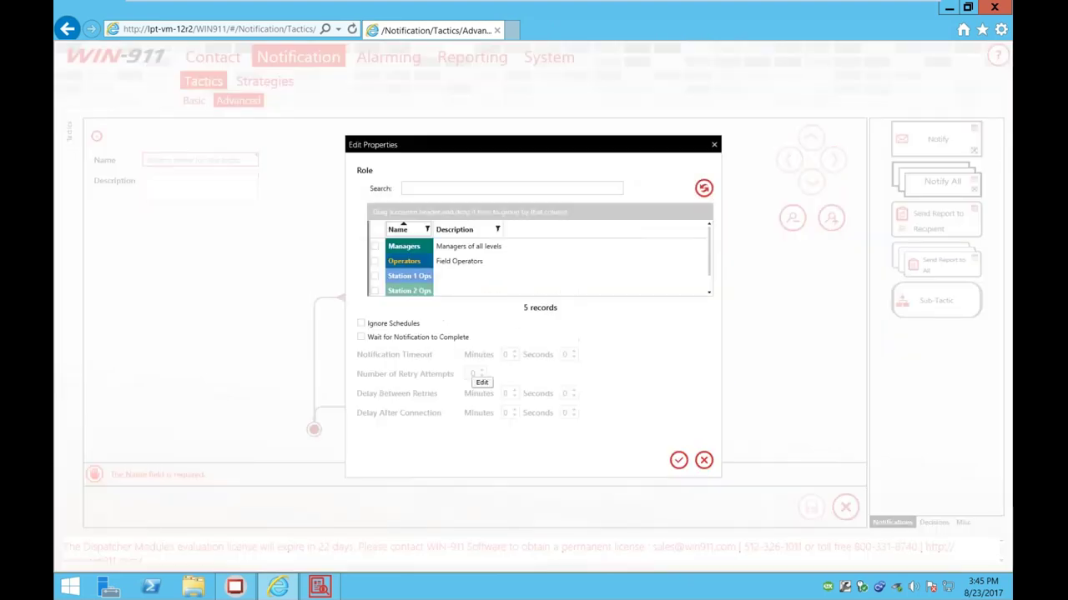
pyautogui.click(375, 290)
pyautogui.click(678, 460)
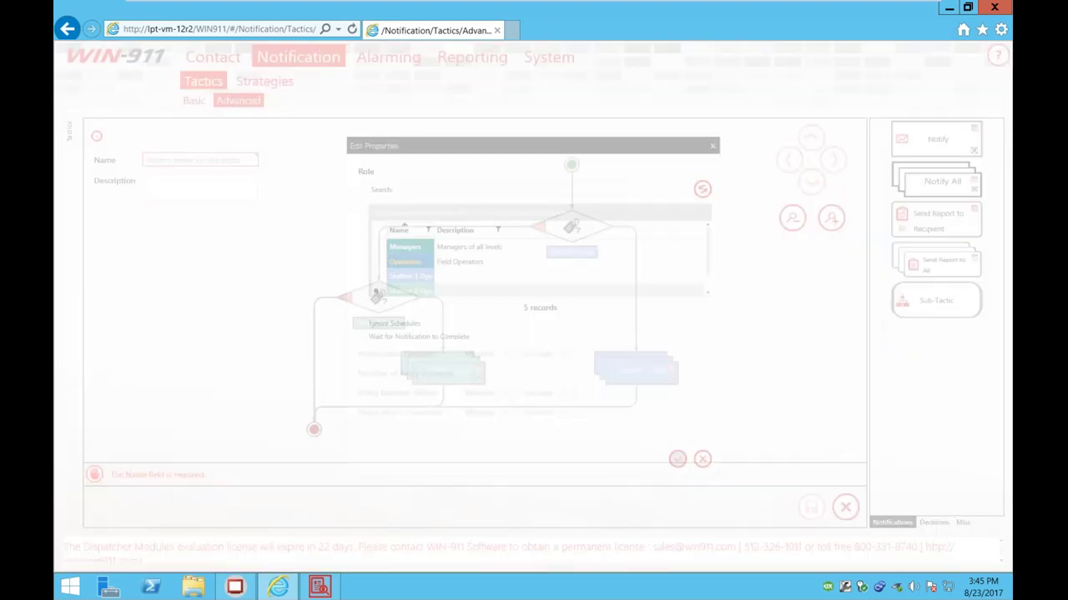
# Step: Name the tactic 'My Advanced Tactic' and save it
pyautogui.click(192, 162)
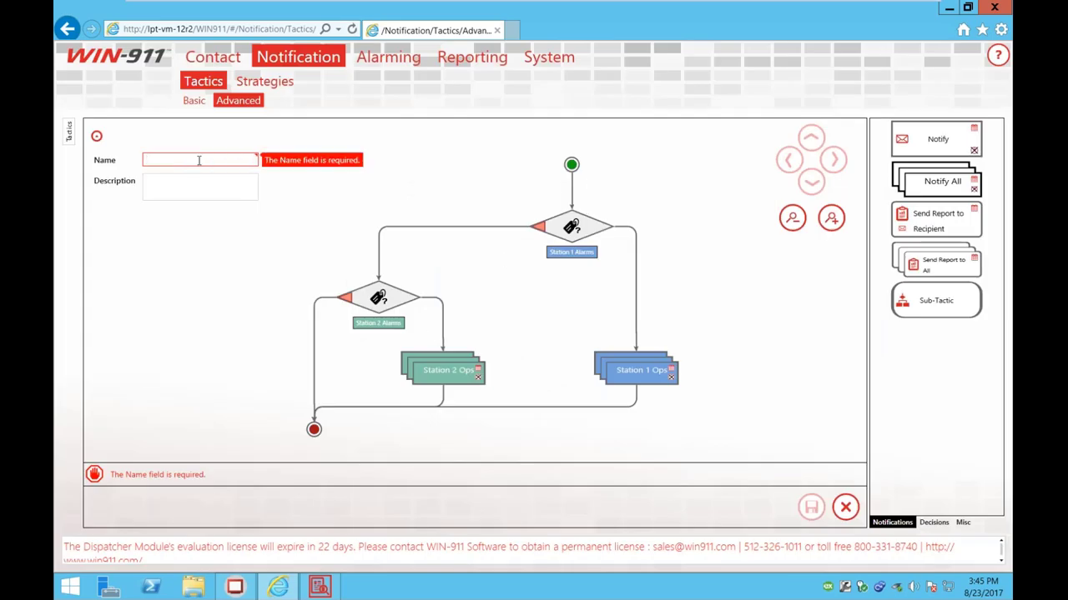
pyautogui.write('My Advan')
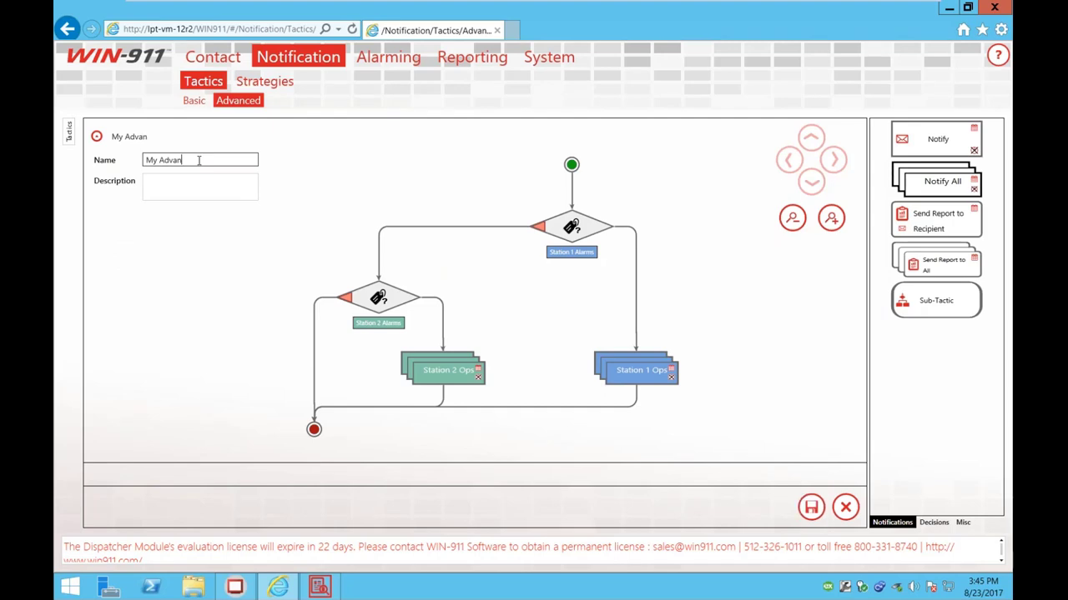
pyautogui.write('ced Strateg')
pyautogui.press('BackSpace')
pyautogui.press('BackSpace')
pyautogui.press('BackSpace')
pyautogui.press('BackSpace')
pyautogui.press('BackSpace')
pyautogui.press('BackSpace')
pyautogui.press('BackSpace')
pyautogui.write('Tactic')
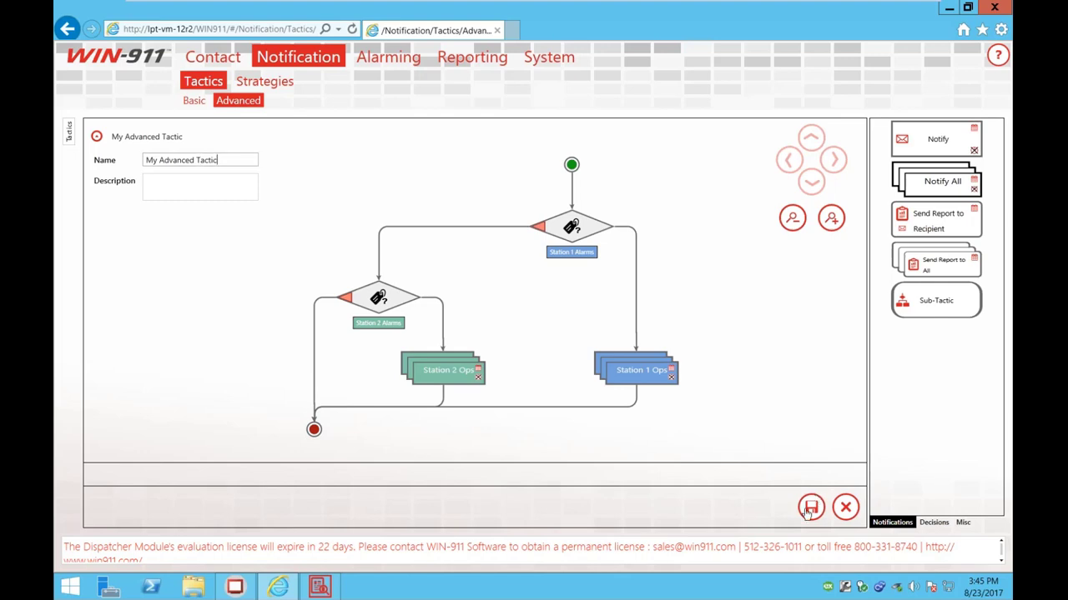
pyautogui.click(809, 509)
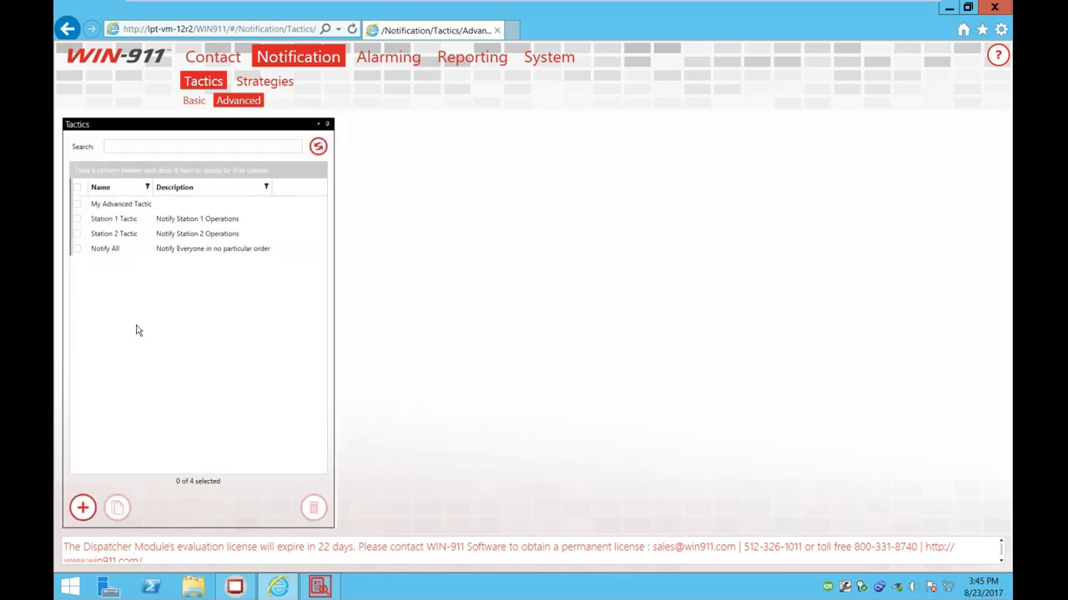
# Step: Create a new strategy named My Advanced Strategy that starts with My Advanced Tactic
pyautogui.click(116, 208)
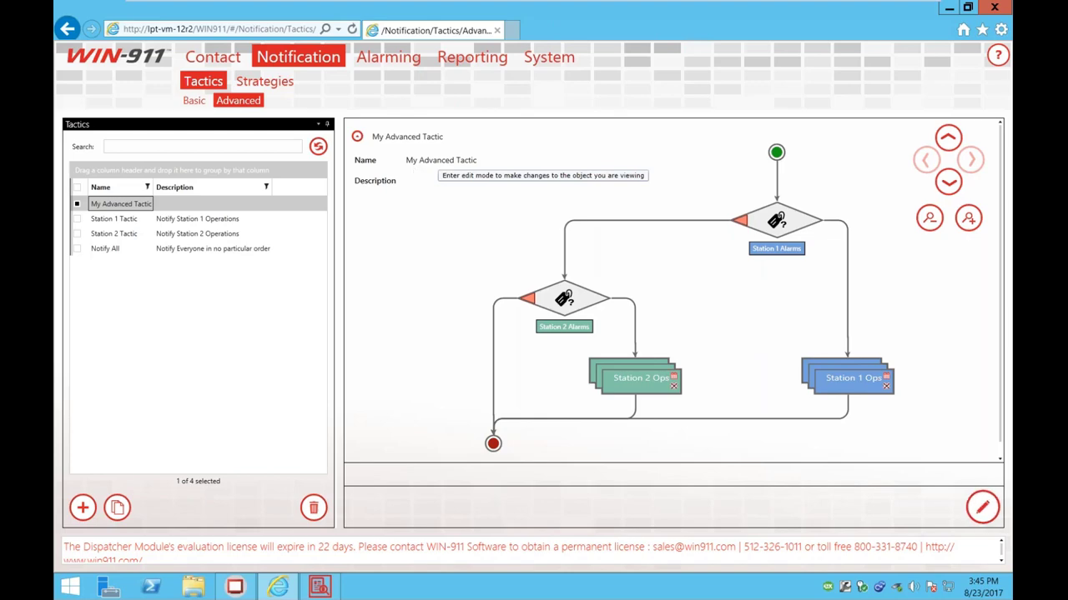
pyautogui.click(267, 83)
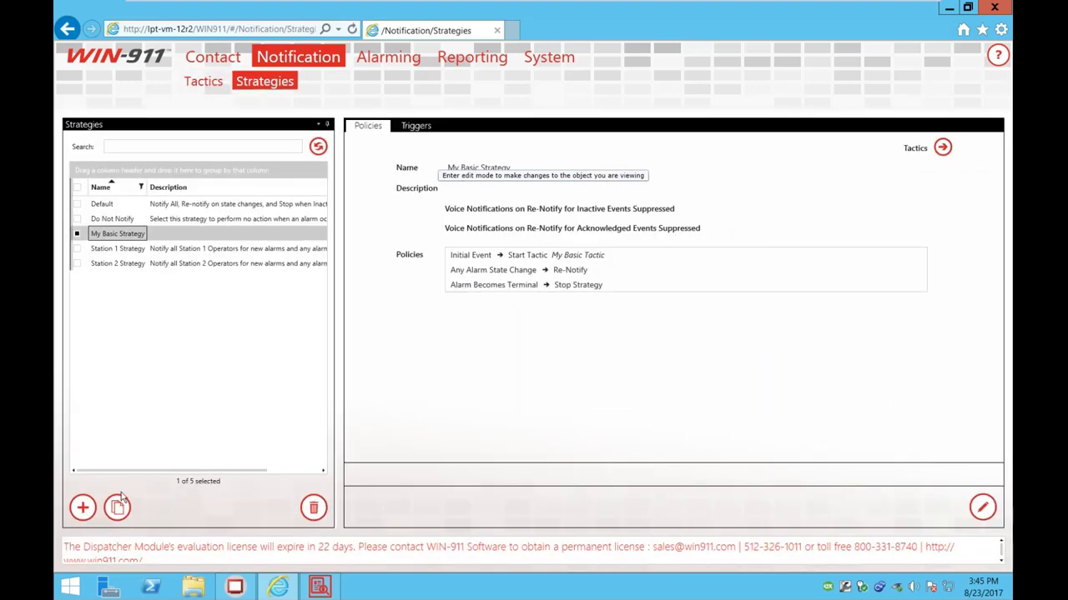
pyautogui.click(82, 508)
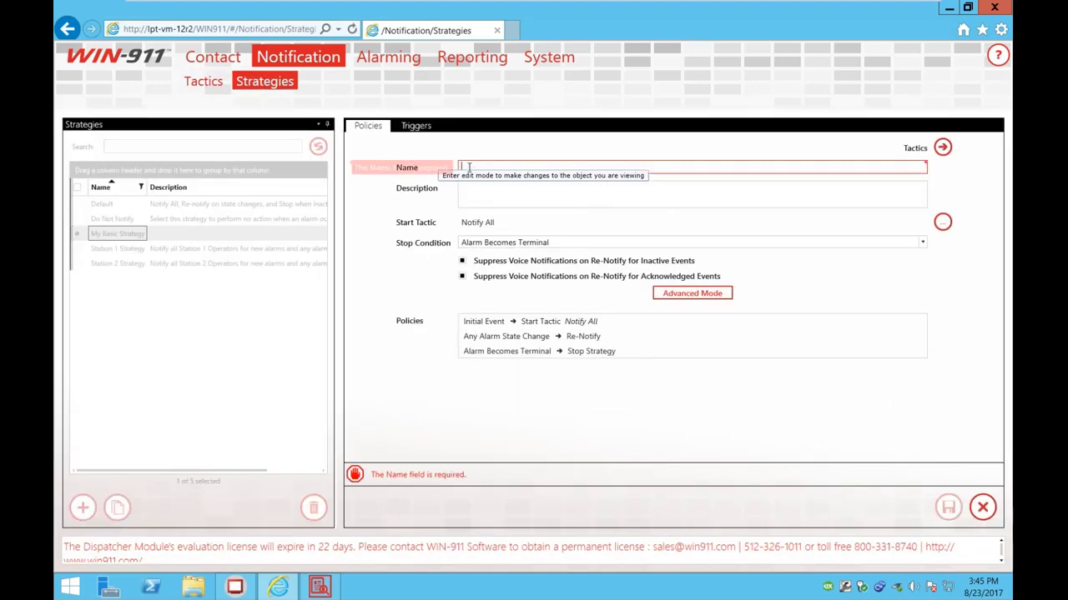
pyautogui.click(692, 294)
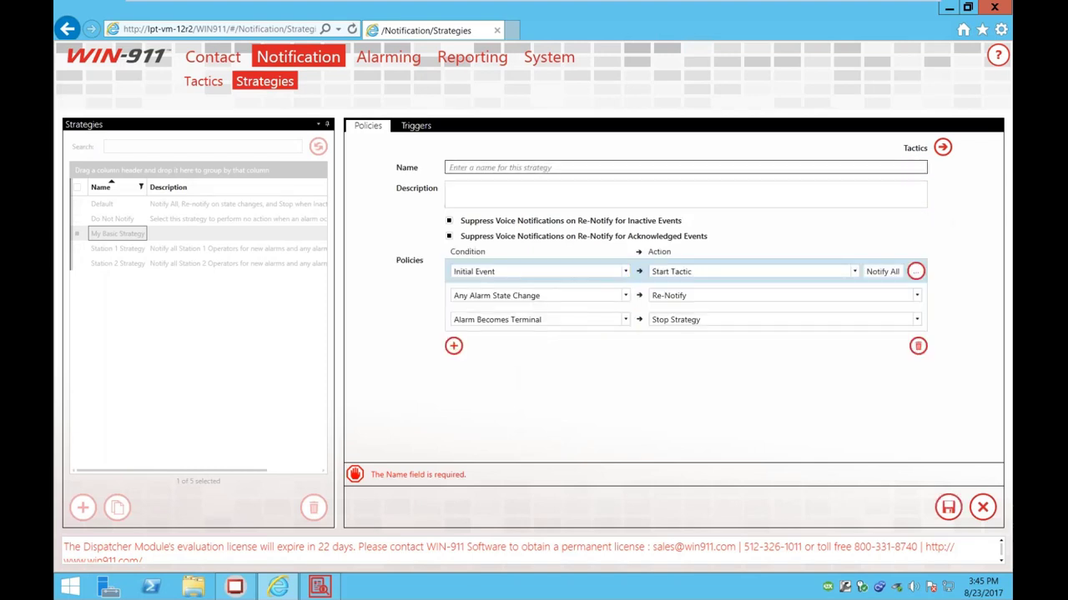
pyautogui.click(524, 177)
pyautogui.write('My Advanced Strategy')
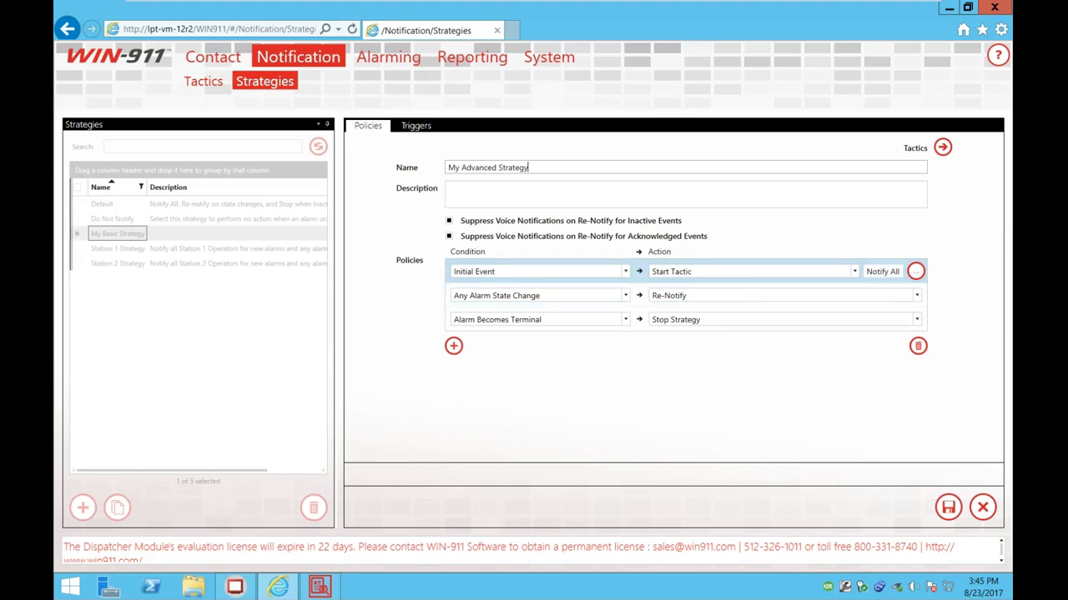
pyautogui.click(915, 271)
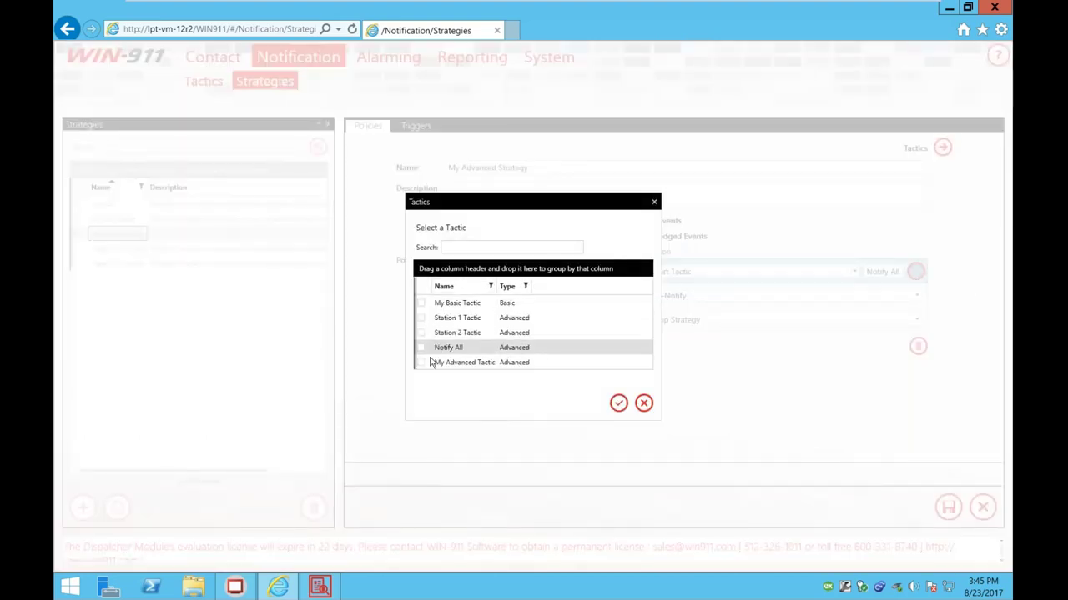
pyautogui.click(428, 363)
pyautogui.click(618, 403)
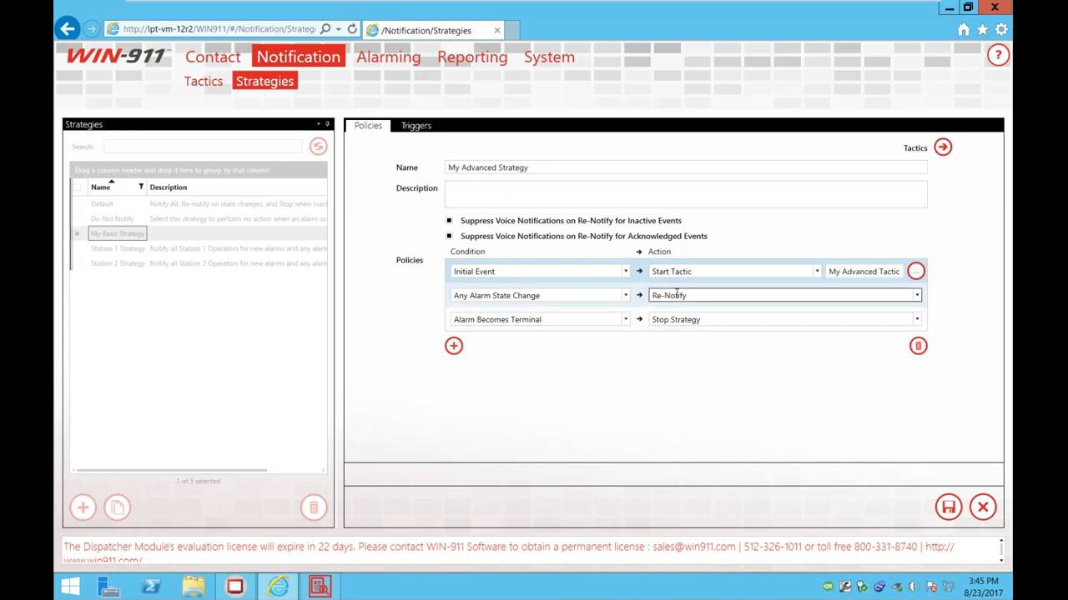
# Step: Add a policy set to Upon Repeating Timer (1h, Re-Notify) and save the strategy
pyautogui.click(454, 346)
pyautogui.click(625, 343)
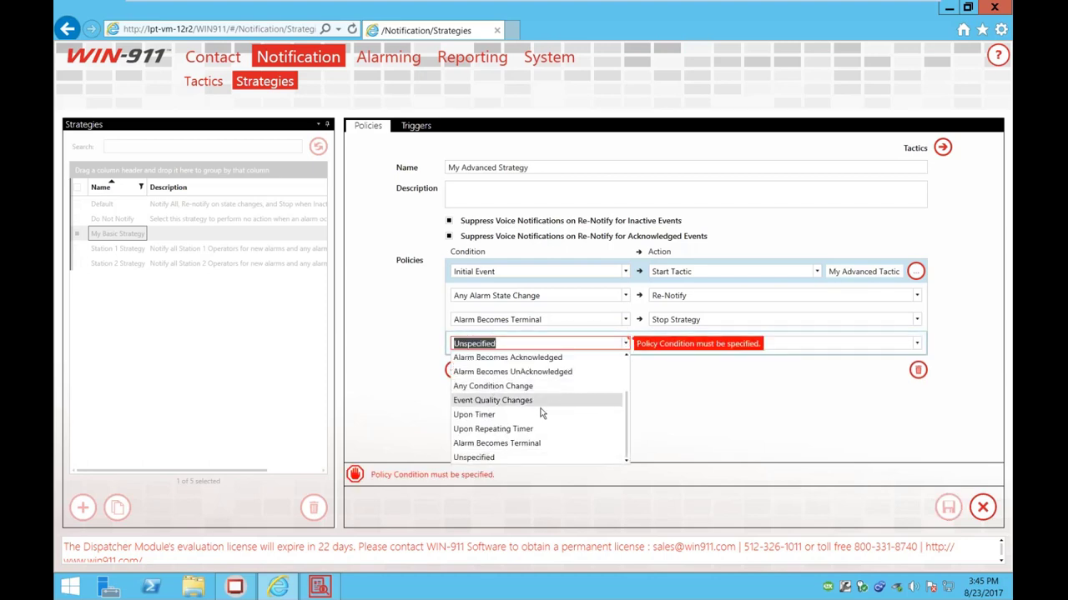
pyautogui.click(505, 429)
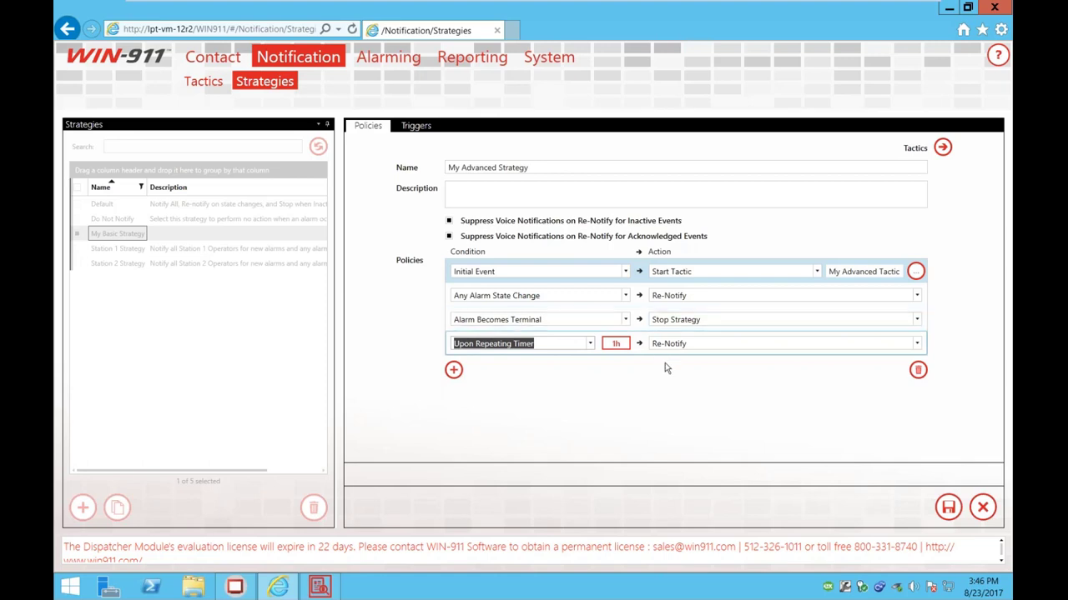
pyautogui.click(697, 440)
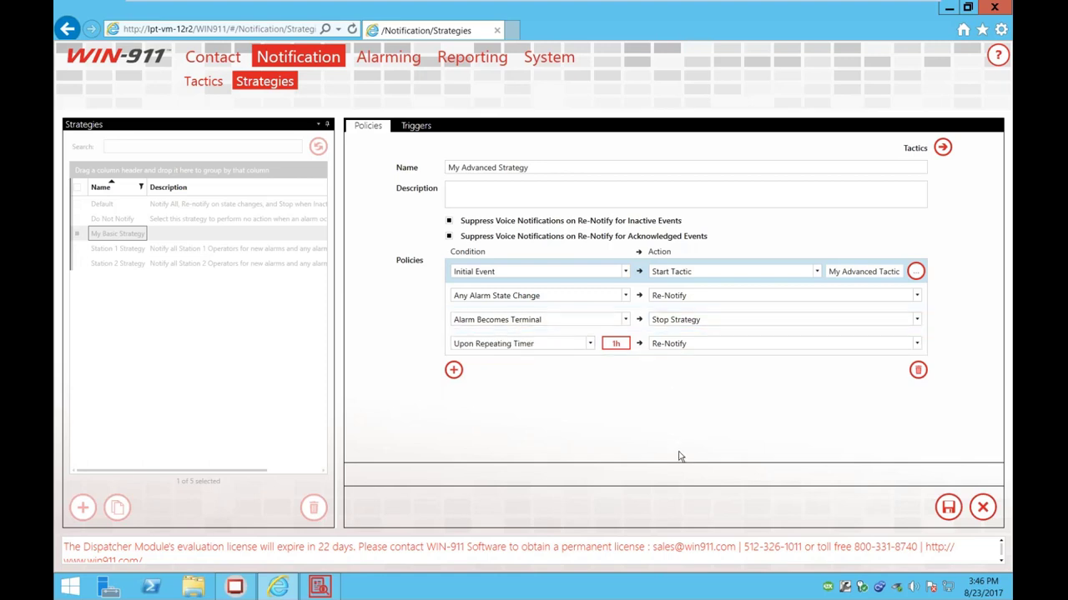
pyautogui.click(949, 507)
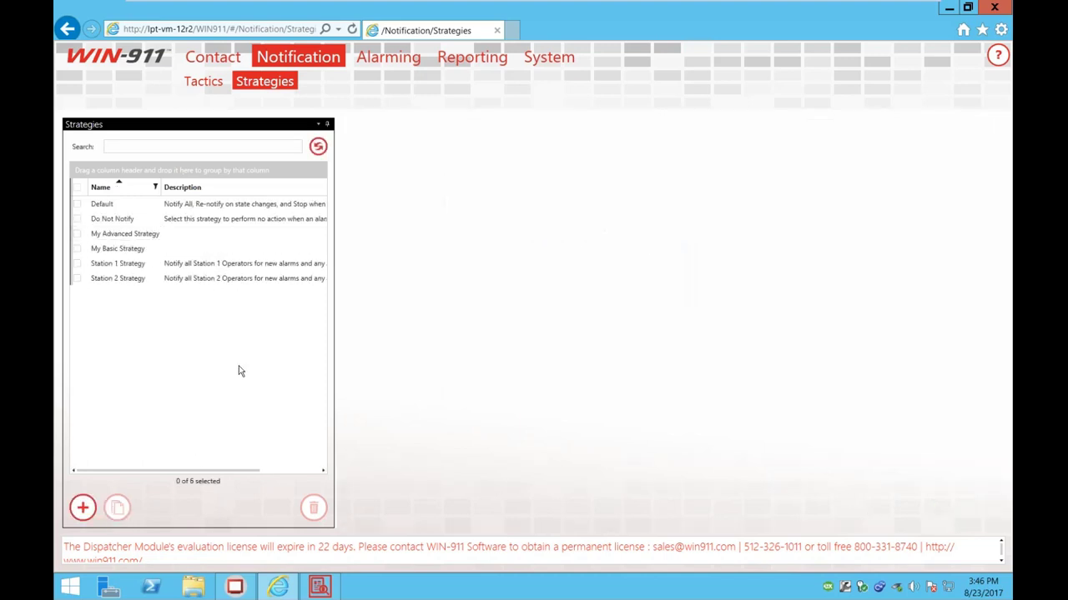
# Step: Check the Station 2 and Station 1 FactoryTalk A&E subscription filters, then go to Applications
pyautogui.click(389, 59)
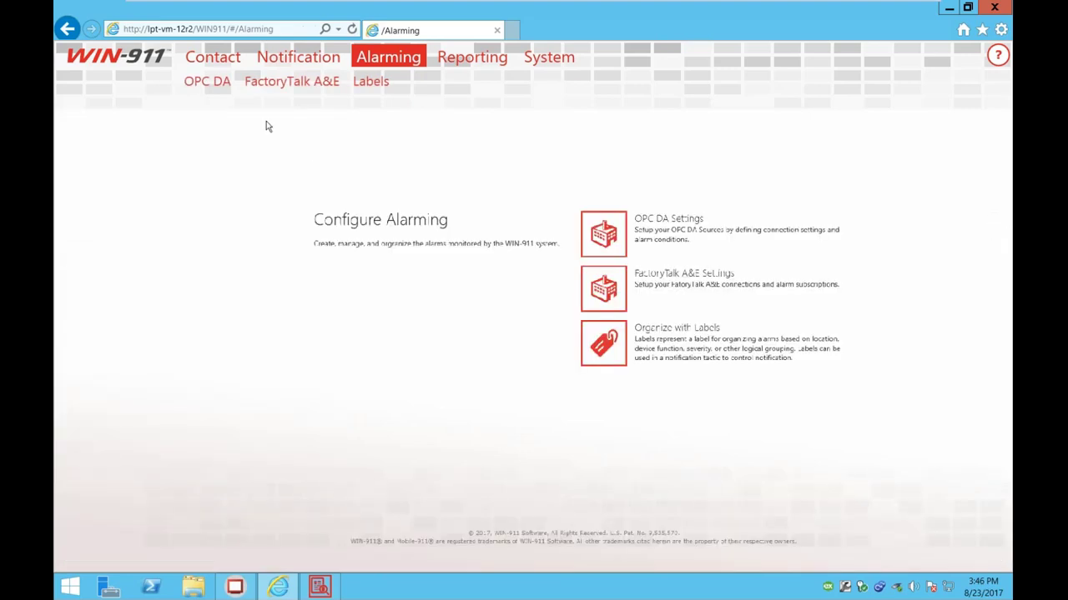
pyautogui.click(250, 84)
pyautogui.click(213, 100)
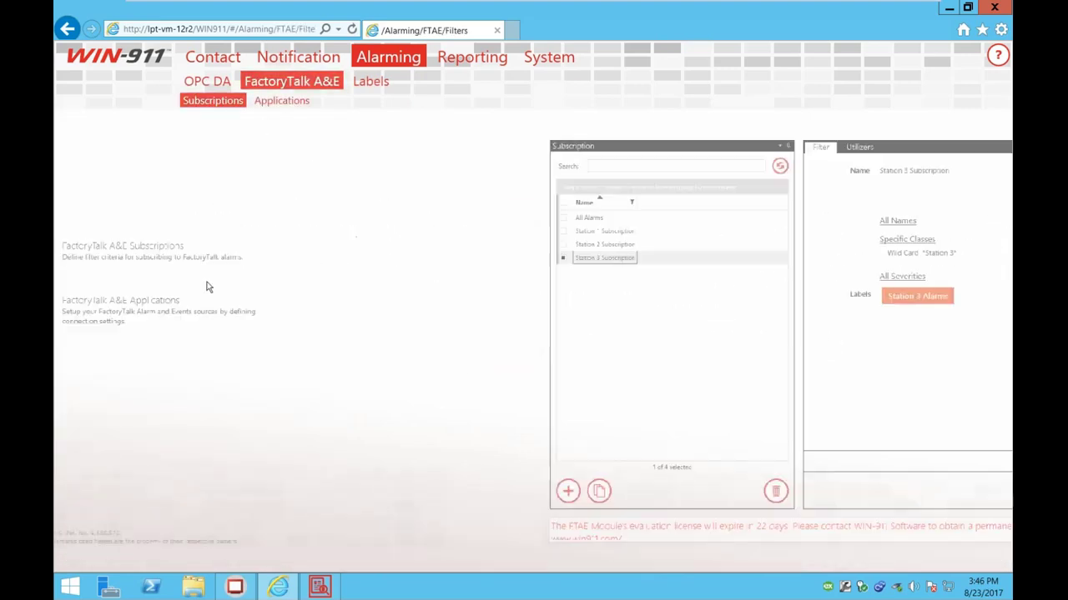
pyautogui.click(136, 234)
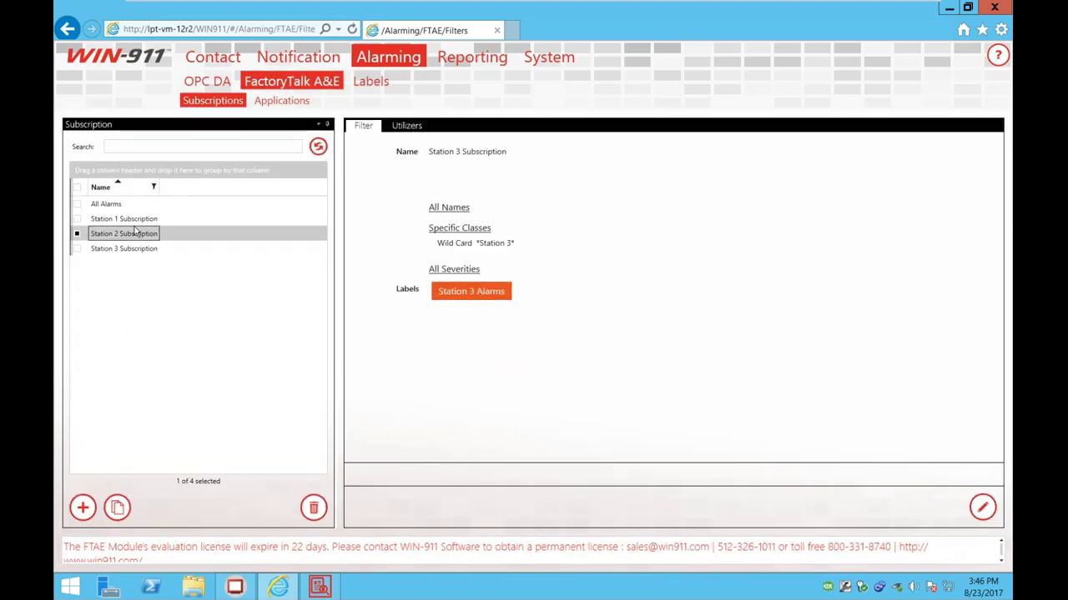
pyautogui.click(134, 218)
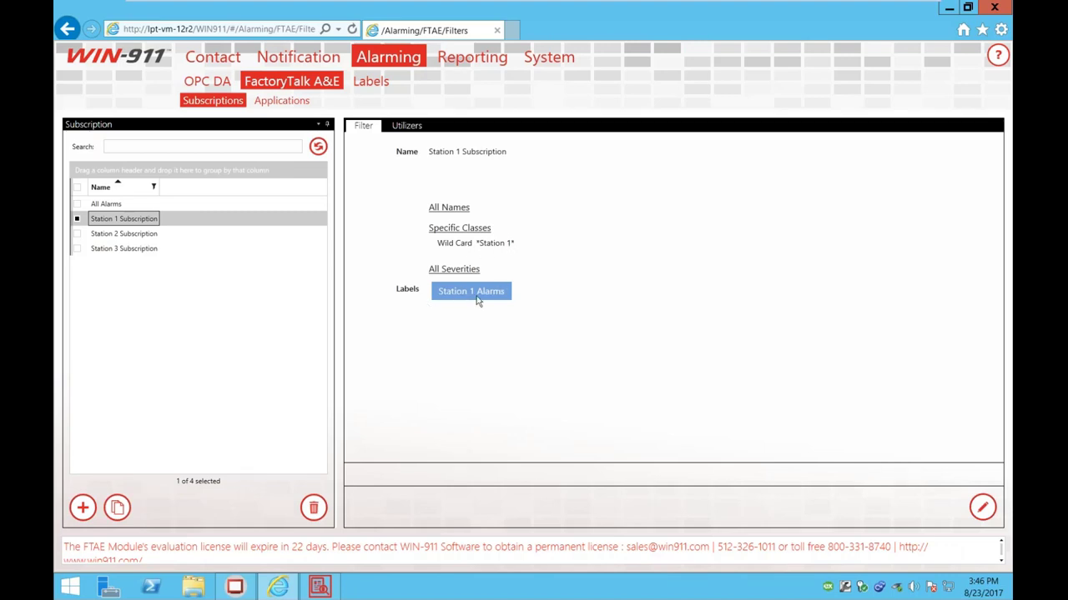
pyautogui.click(142, 235)
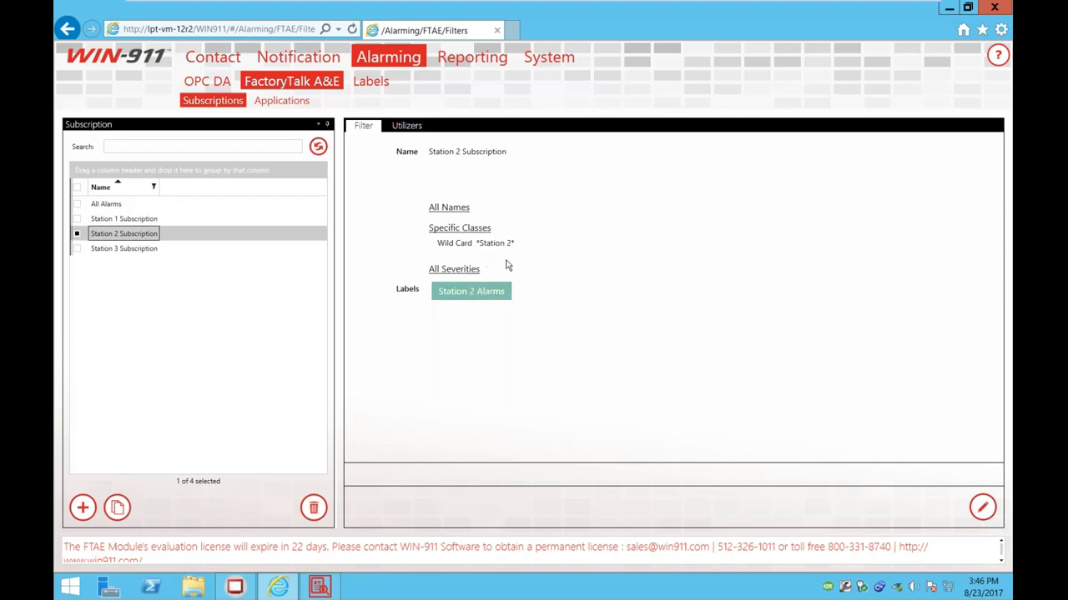
pyautogui.click(264, 106)
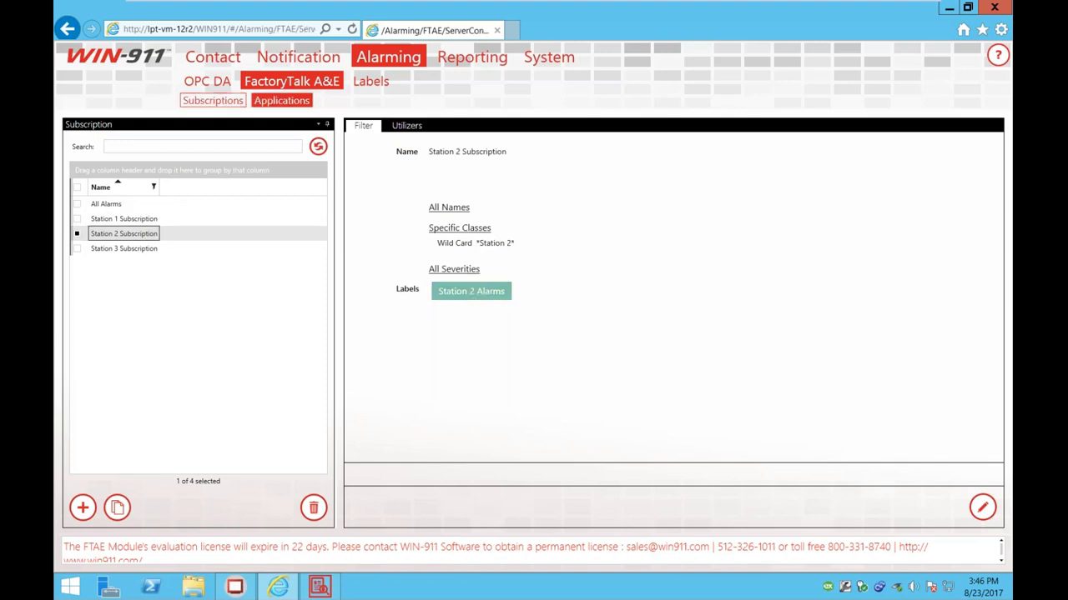
# Step: Set both FTViewDemo routes, Station 1 and Station 2, to My Advanced Strategy and save
pyautogui.click(555, 203)
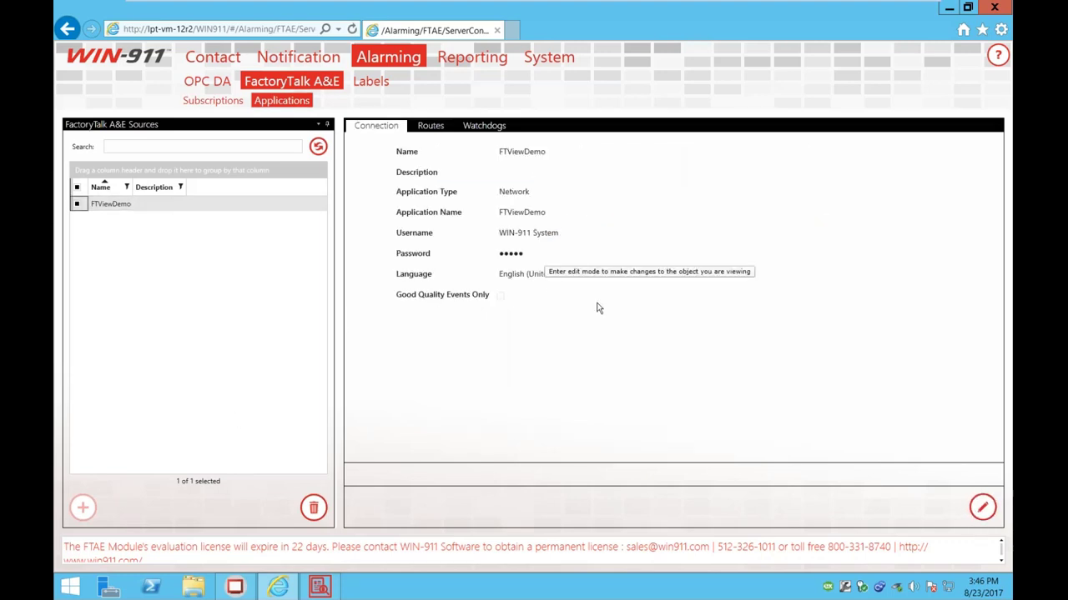
pyautogui.click(430, 125)
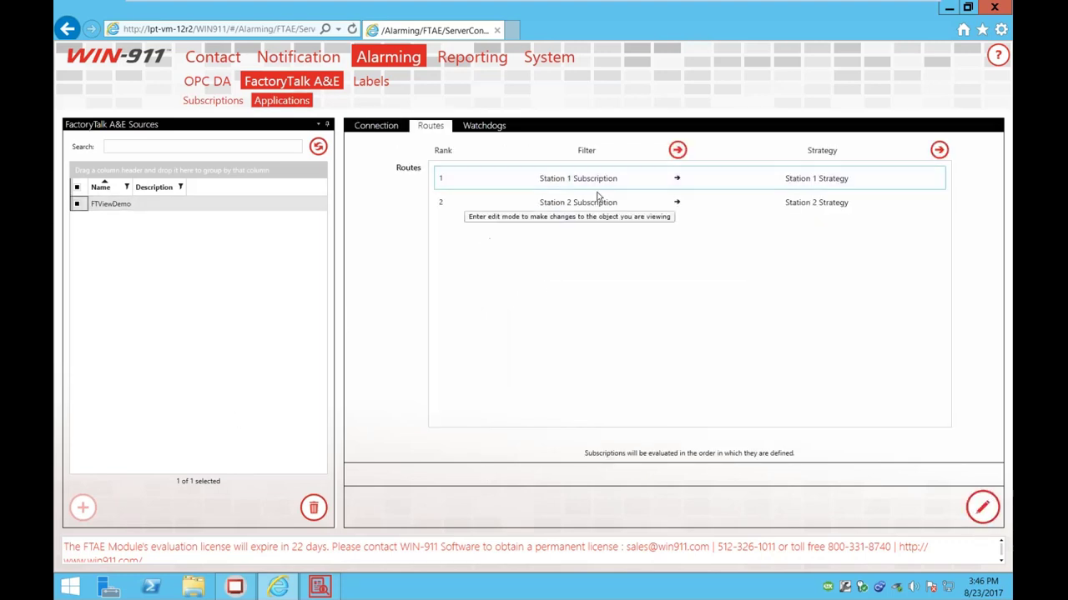
pyautogui.click(982, 507)
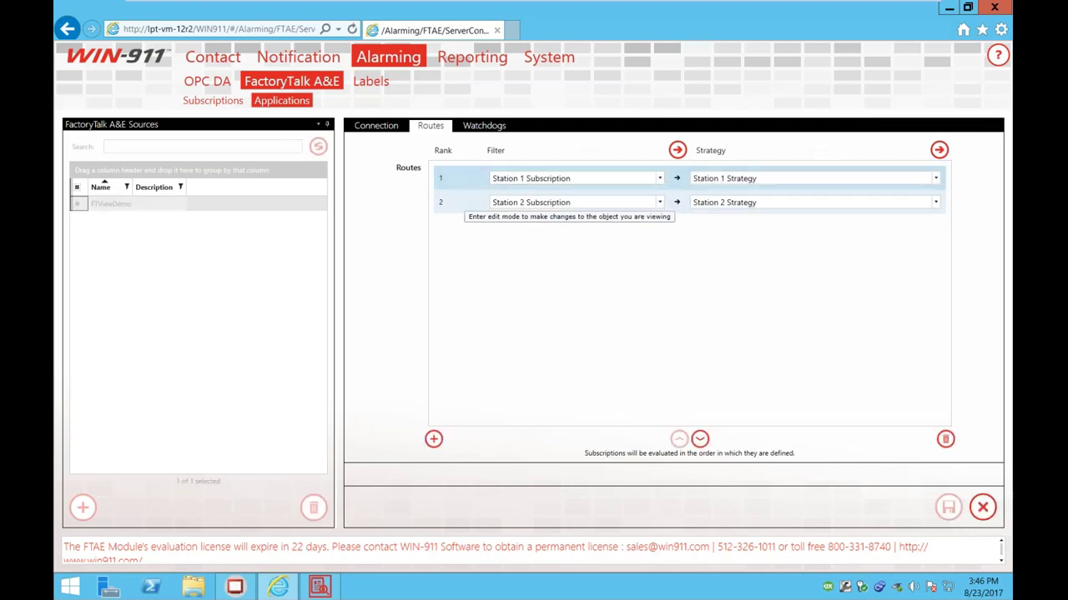
pyautogui.click(935, 178)
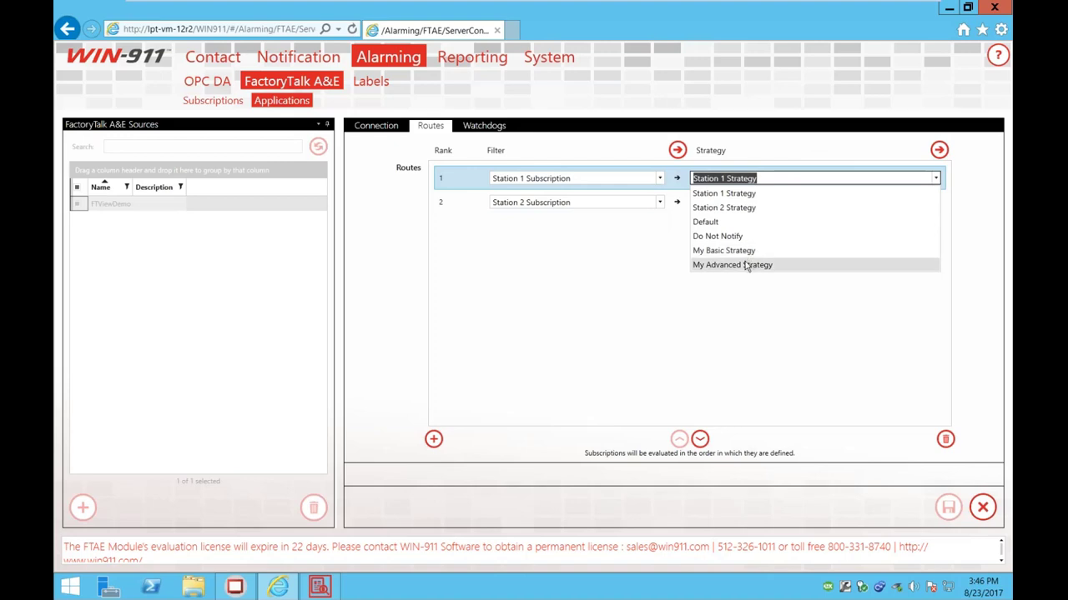
pyautogui.click(745, 264)
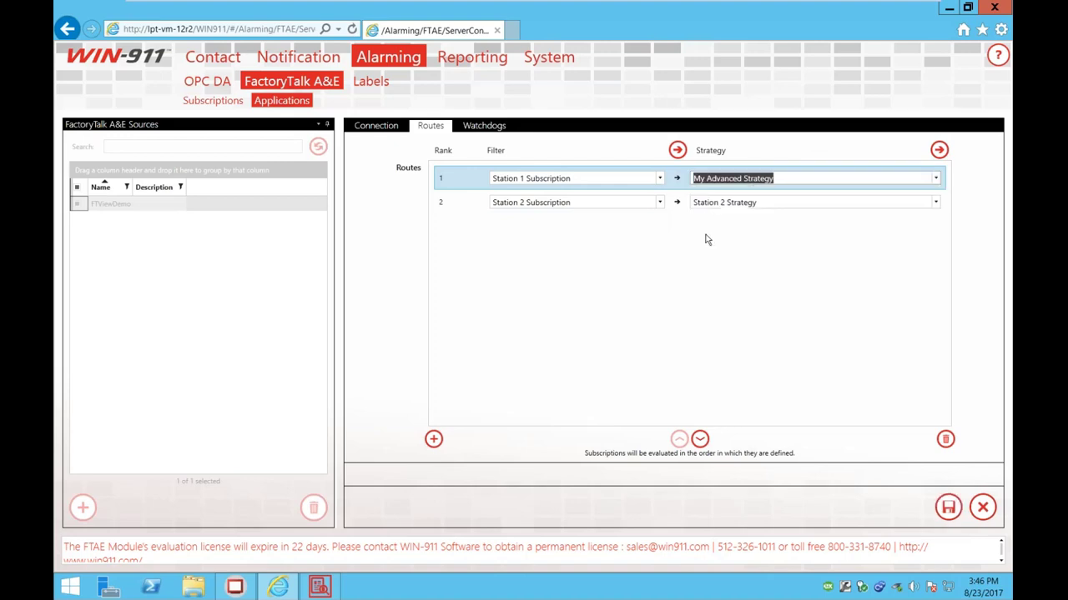
pyautogui.click(825, 202)
pyautogui.click(935, 202)
pyautogui.click(735, 289)
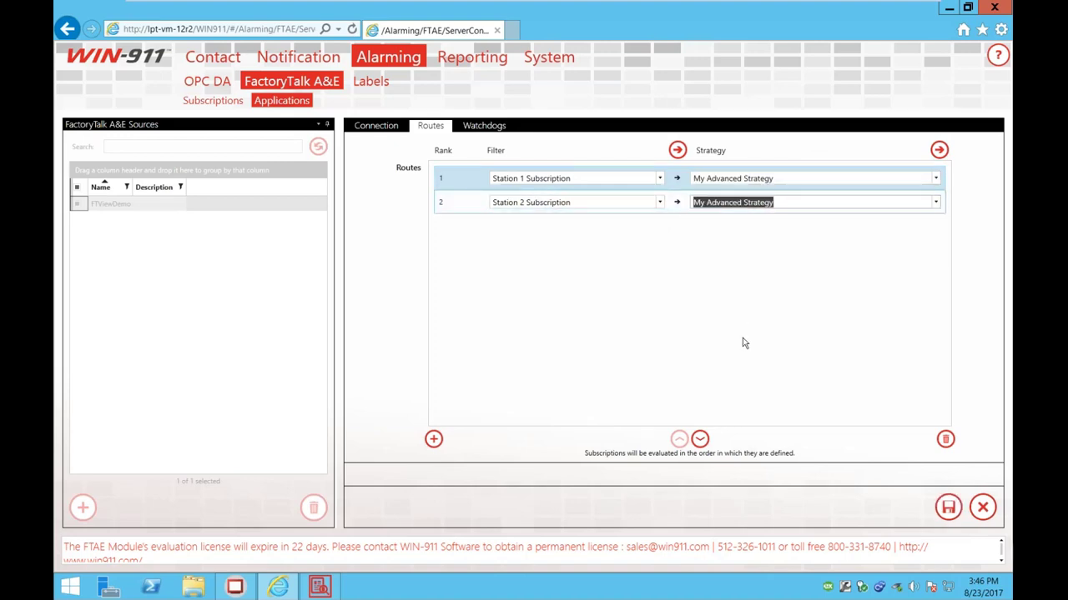
pyautogui.click(949, 507)
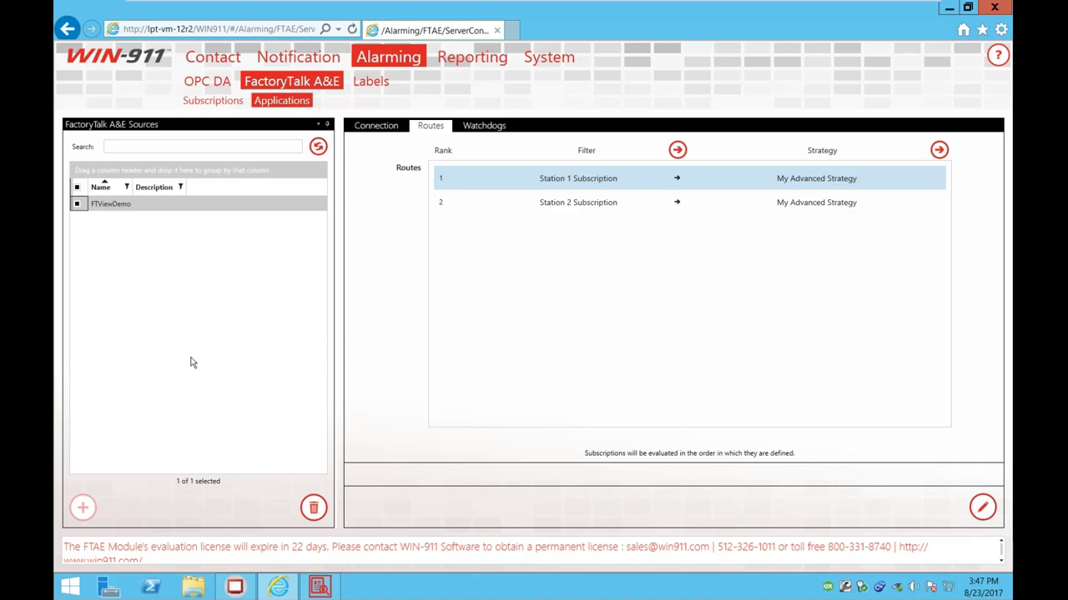
# Step: Start an email connection named 'asd' with the Station 3 Ops role, then minimise the VM
pyautogui.click(213, 57)
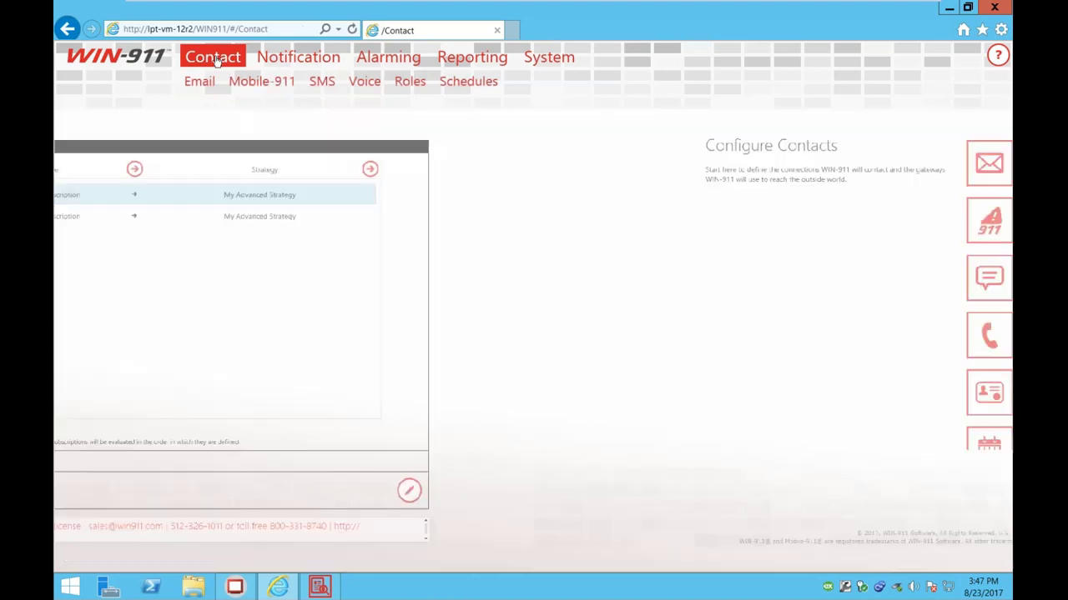
pyautogui.click(199, 81)
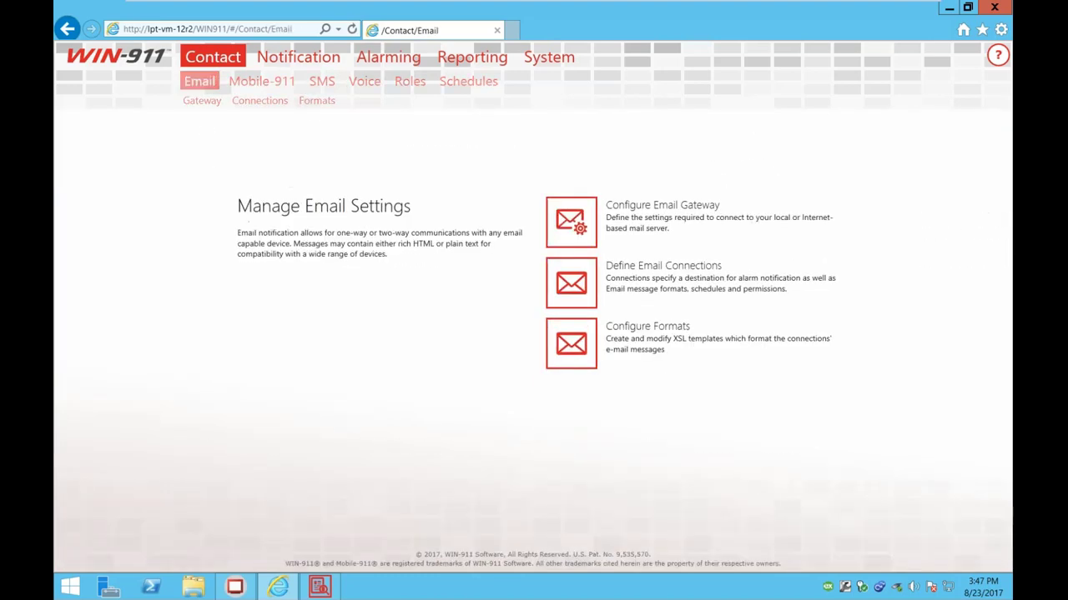
pyautogui.click(259, 101)
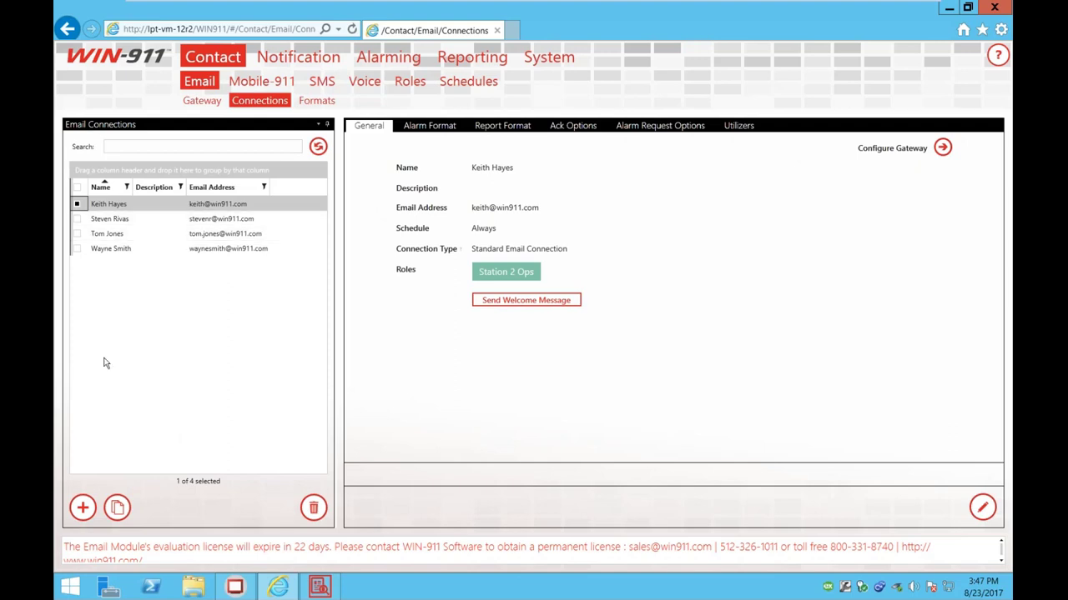
pyautogui.click(84, 508)
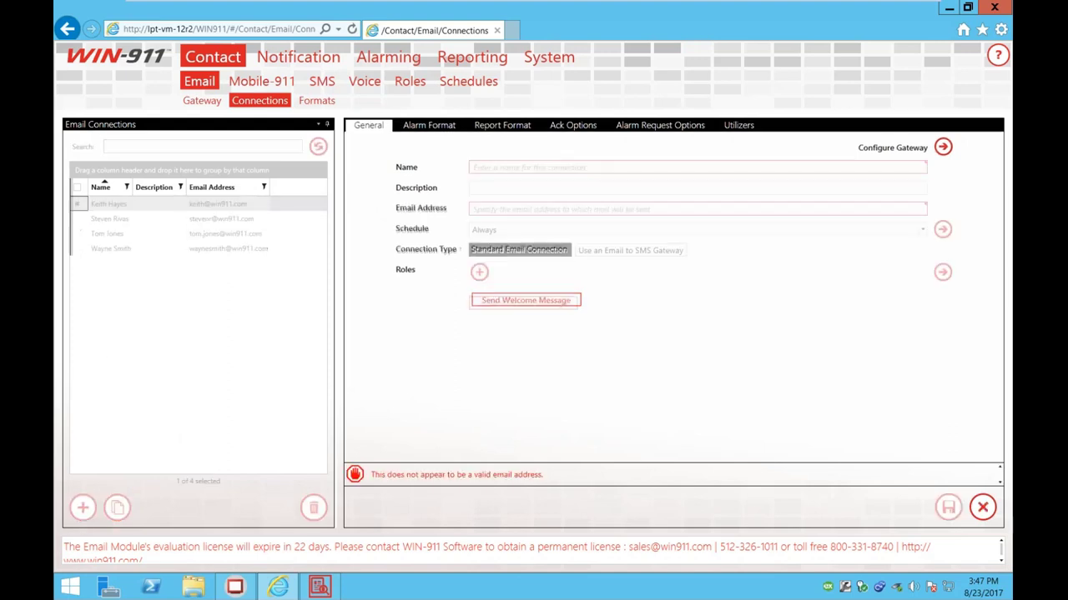
pyautogui.write('asd')
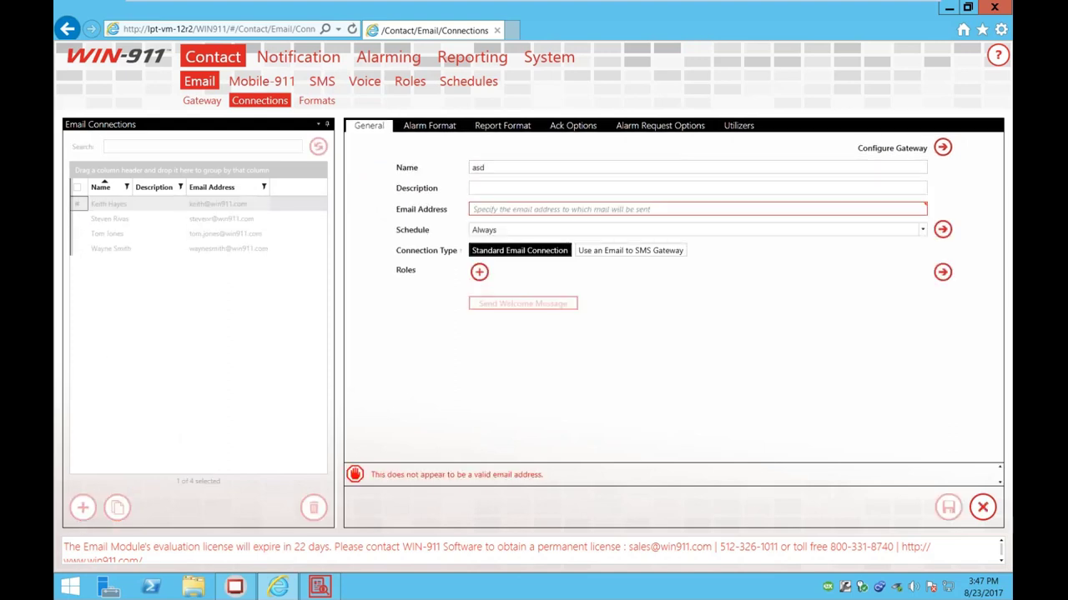
pyautogui.click(479, 272)
pyautogui.click(447, 316)
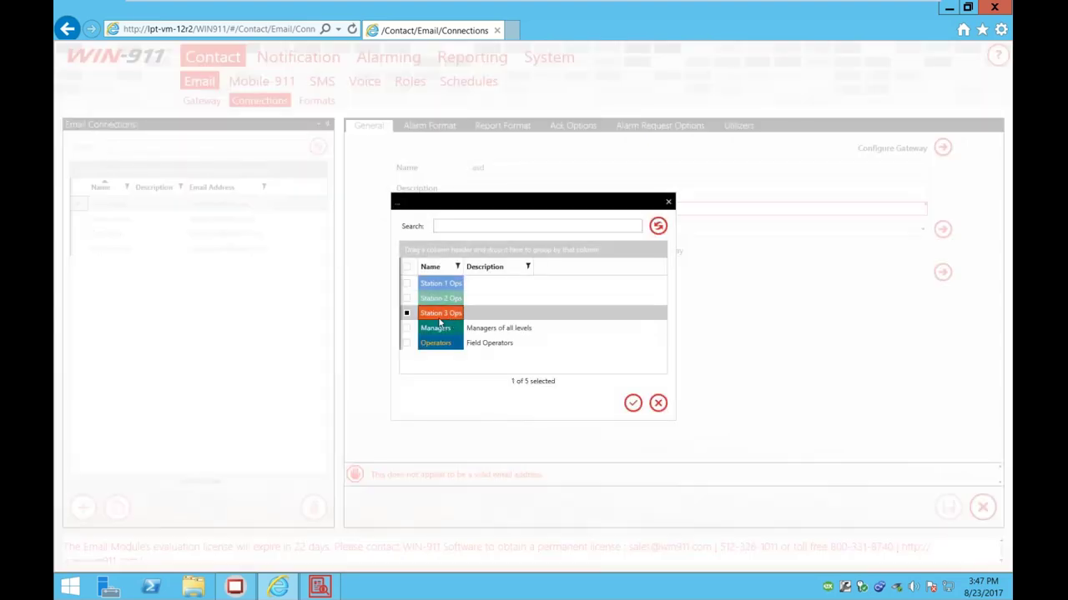
pyautogui.click(633, 403)
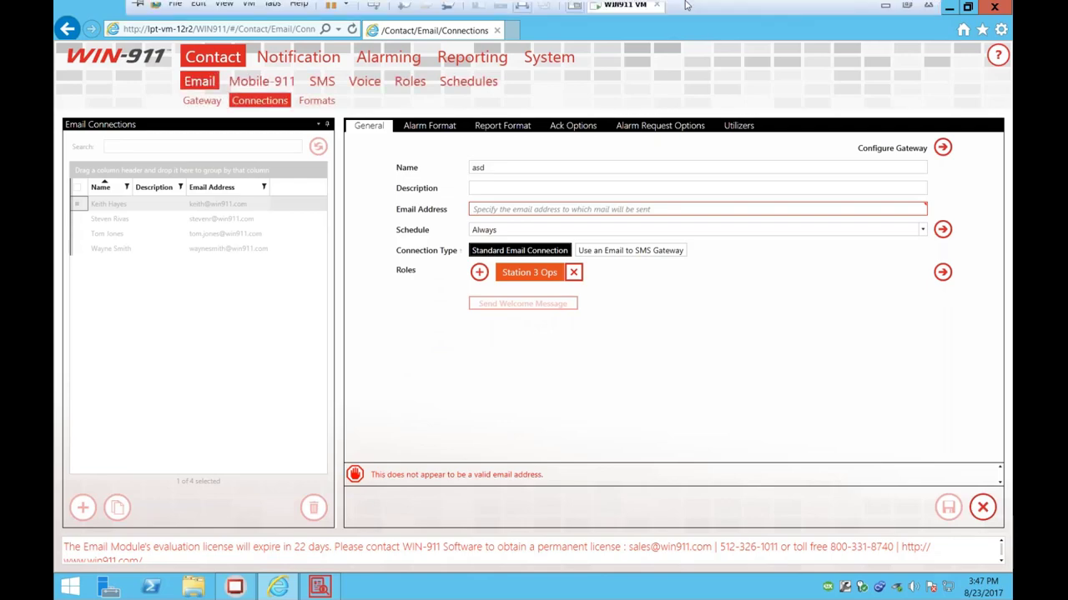
pyautogui.click(886, 9)
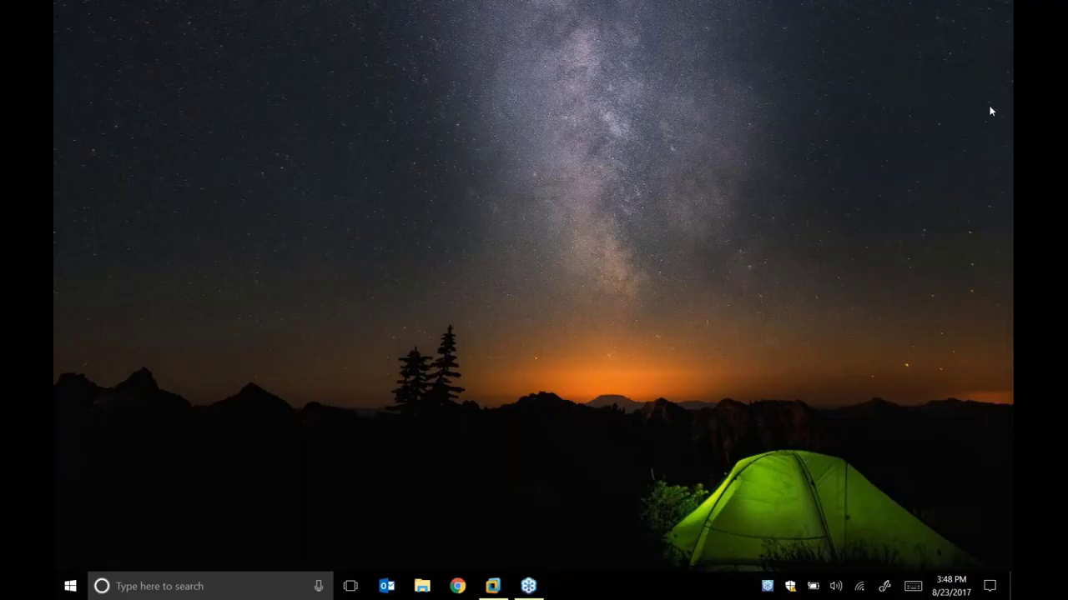
pyautogui.press('Return')
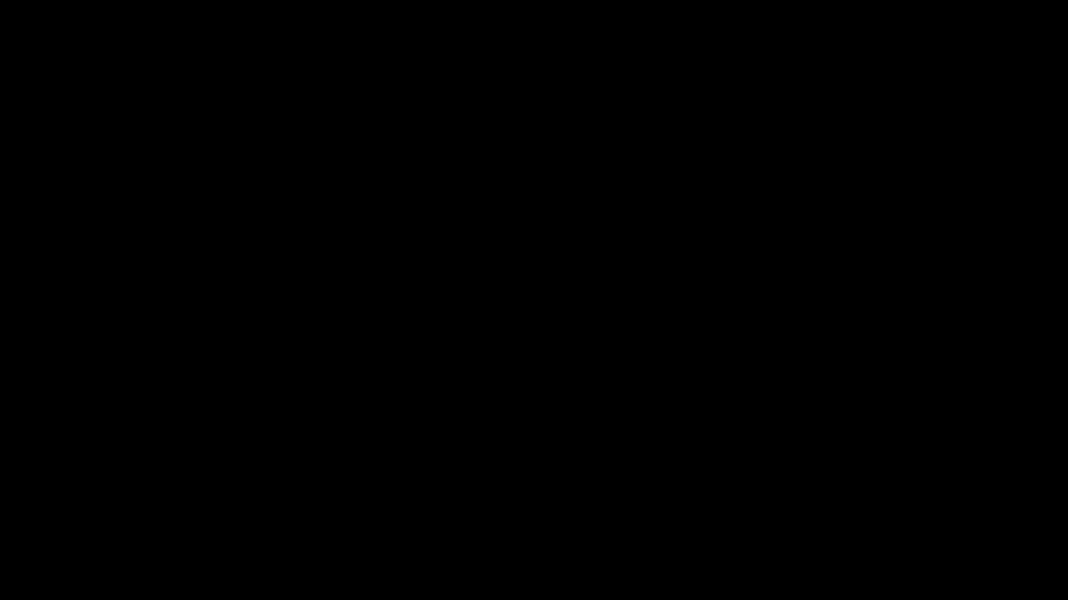